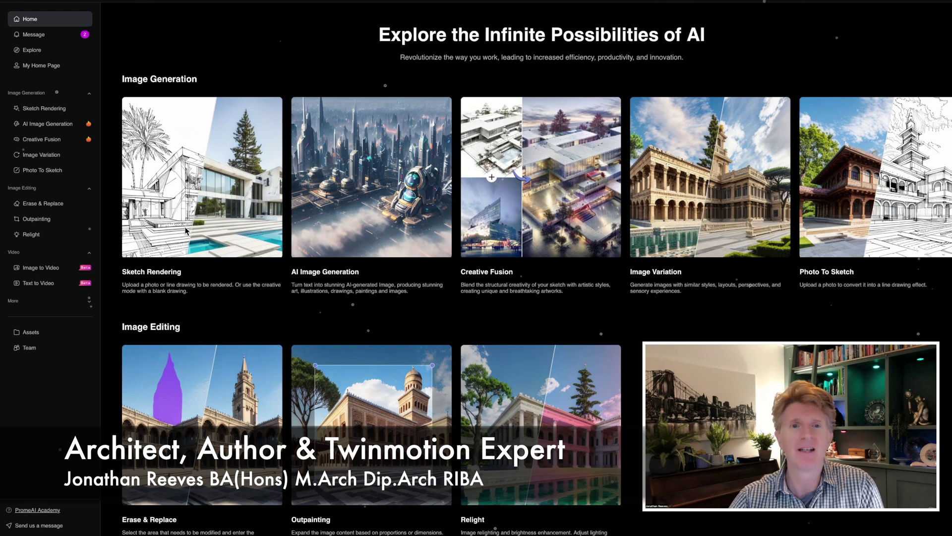
- Browse the AI tool cards on the PromeAI home page, scrolling down and back up
{"action": "mouse_move", "coordinate": [154, 247]}
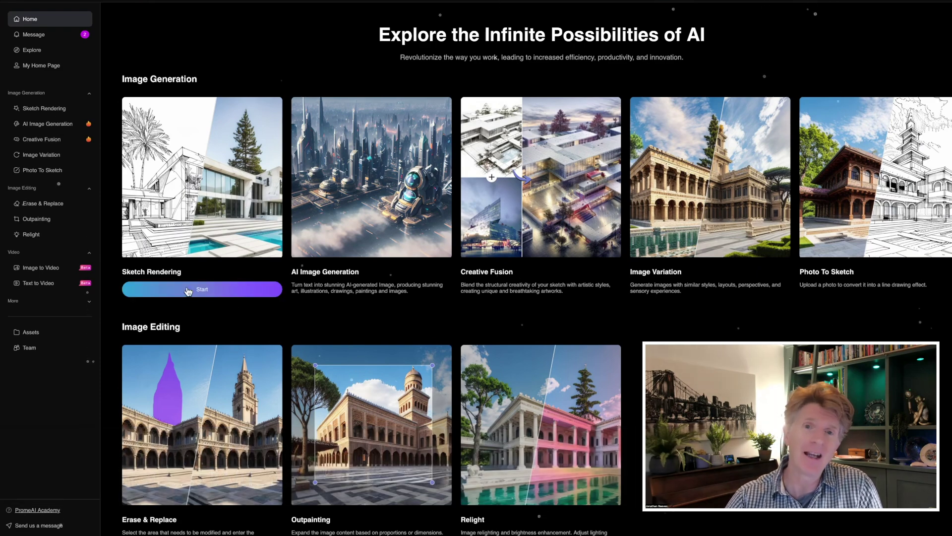
{"action": "mouse_move", "coordinate": [330, 270]}
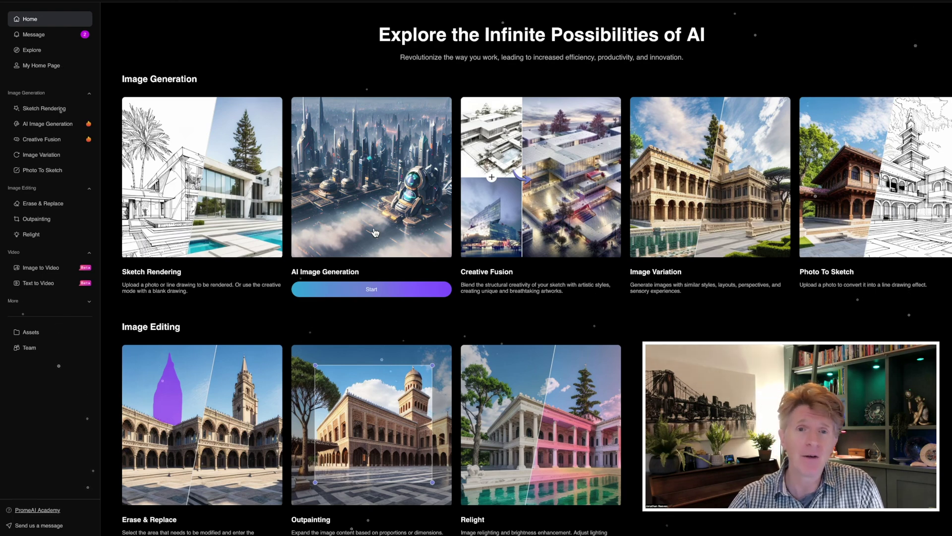
{"action": "mouse_move", "coordinate": [534, 261]}
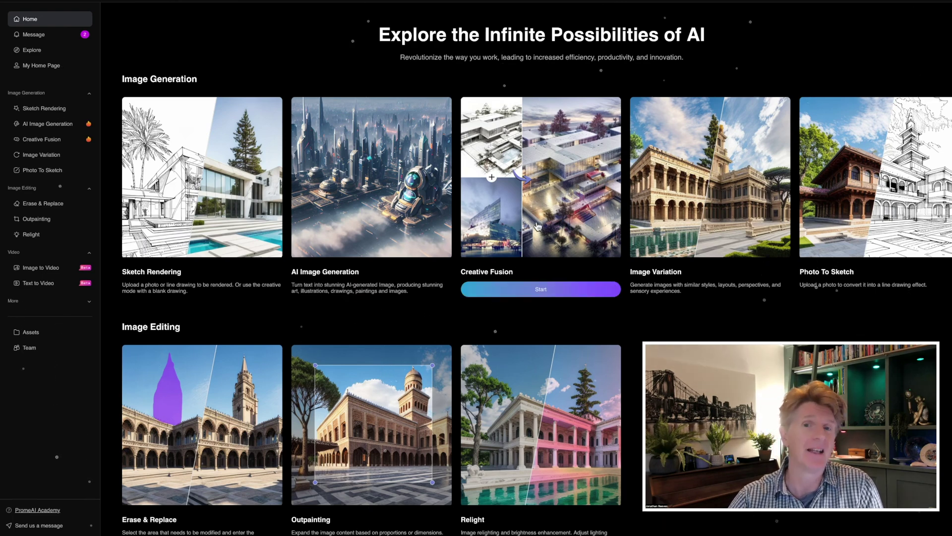
{"action": "mouse_move", "coordinate": [663, 237]}
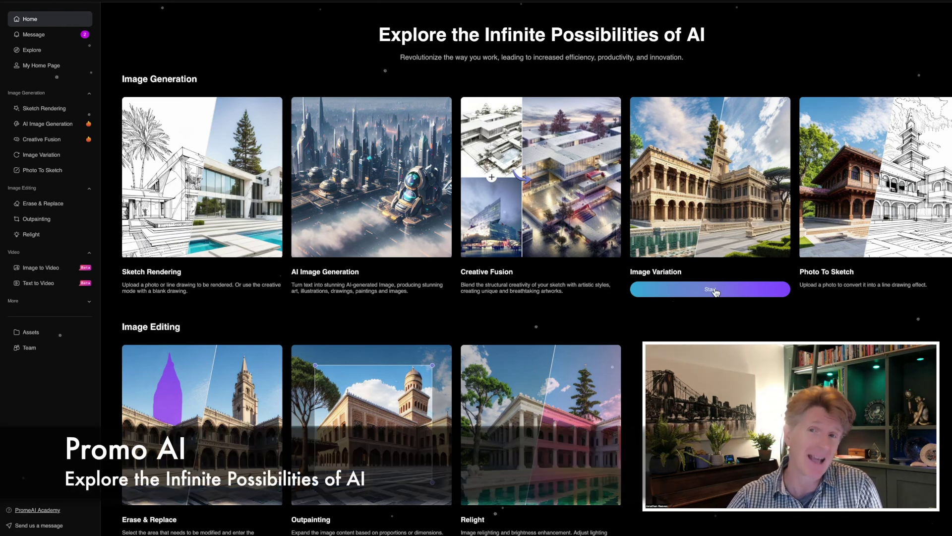
{"action": "mouse_move", "coordinate": [858, 222]}
{"action": "mouse_move", "coordinate": [209, 446]}
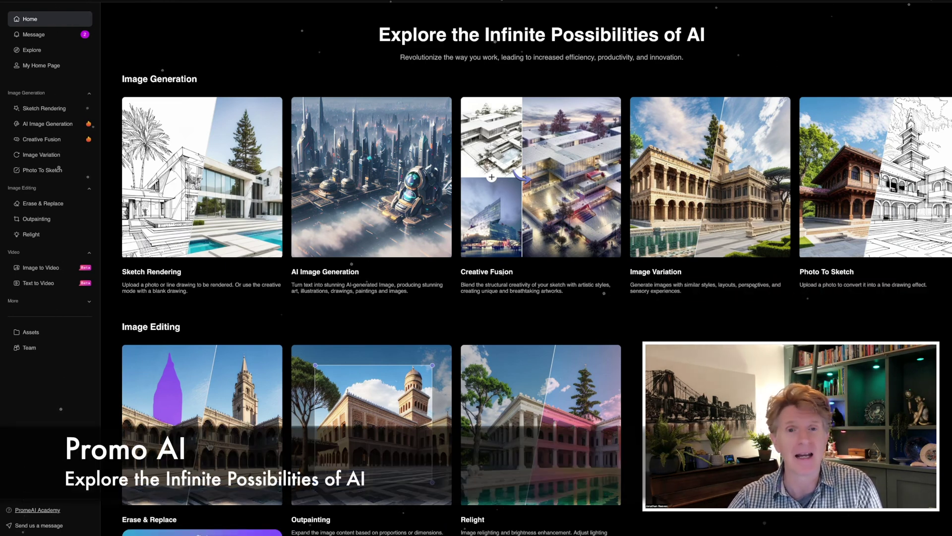
{"action": "scroll", "coordinate": [209, 446], "scroll_direction": "down", "scroll_amount": 4}
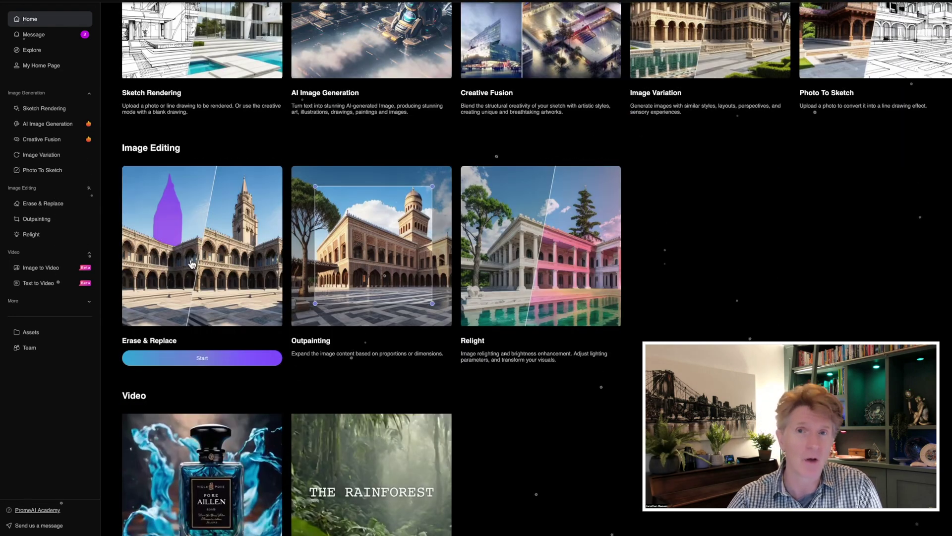
{"action": "mouse_move", "coordinate": [347, 331]}
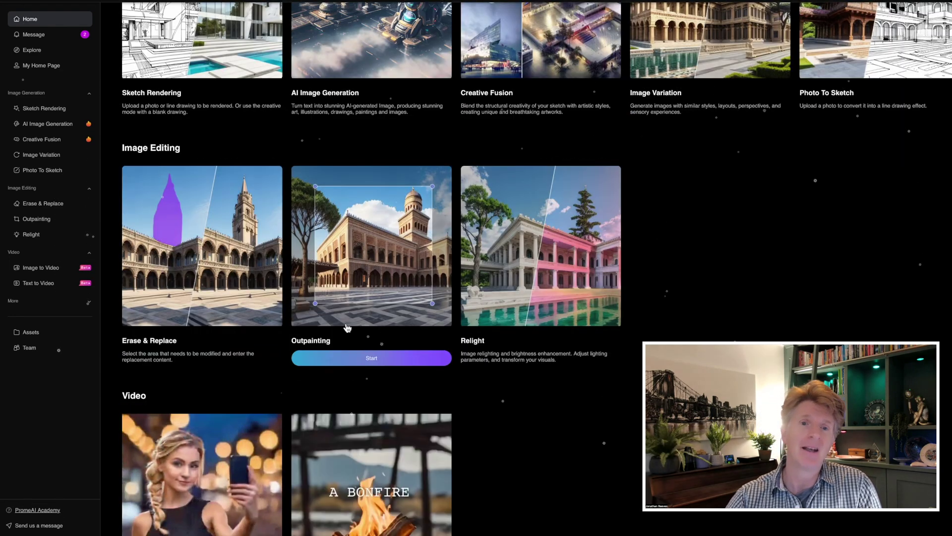
{"action": "mouse_move", "coordinate": [570, 320]}
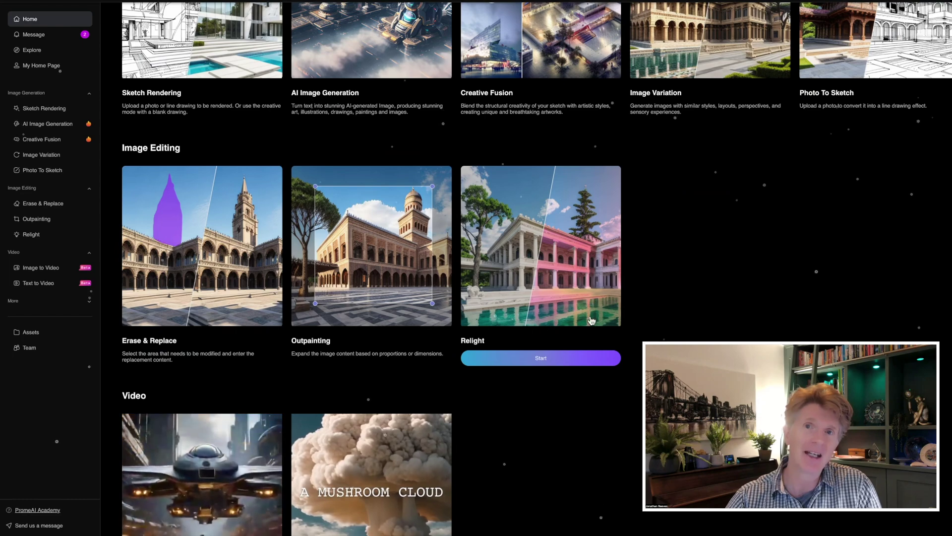
{"action": "scroll", "coordinate": [570, 318], "scroll_direction": "down", "scroll_amount": 5}
{"action": "mouse_move", "coordinate": [193, 332]}
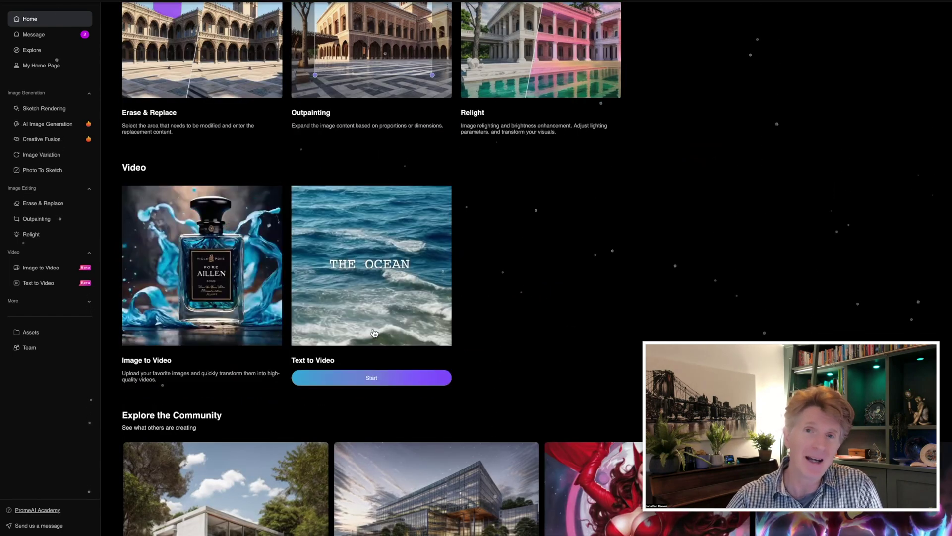
{"action": "scroll", "coordinate": [538, 310], "scroll_direction": "down", "scroll_amount": 6}
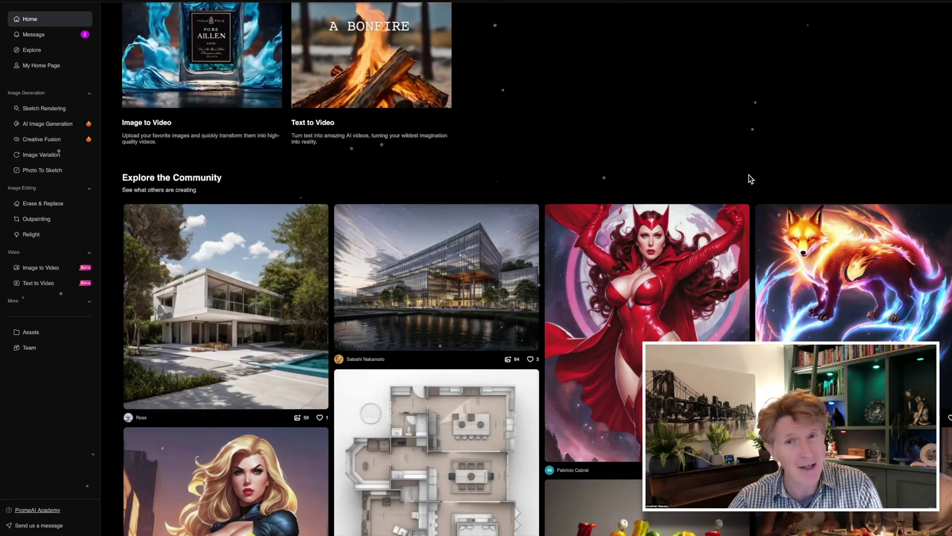
{"action": "scroll", "coordinate": [899, 100], "scroll_direction": "down", "scroll_amount": 6}
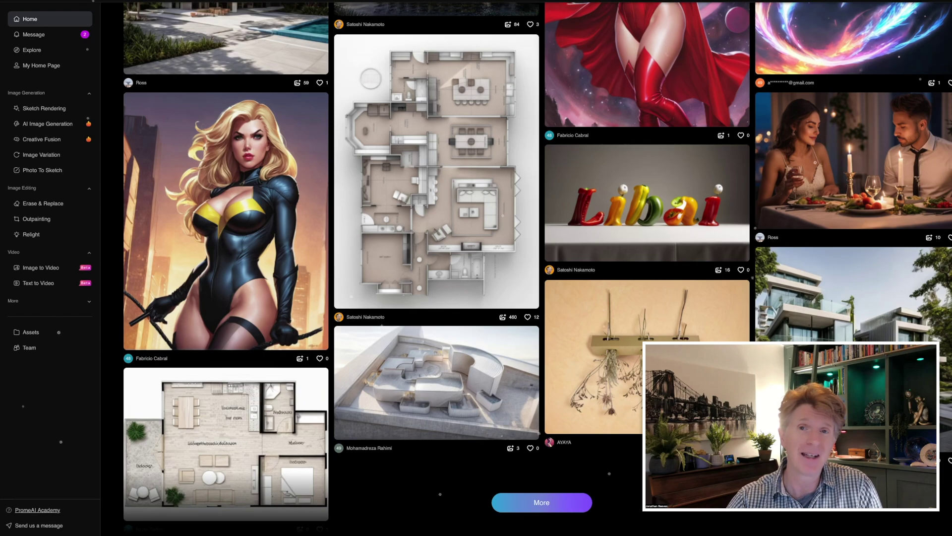
{"action": "scroll", "coordinate": [930, 124], "scroll_direction": "down", "scroll_amount": 1}
{"action": "scroll", "coordinate": [538, 267], "scroll_direction": "down", "scroll_amount": 5}
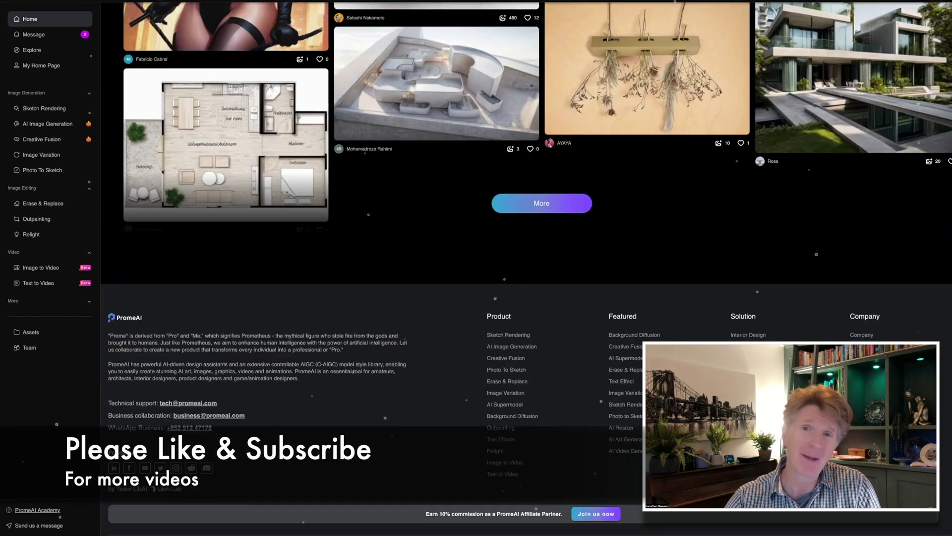
{"action": "scroll", "coordinate": [369, 292], "scroll_direction": "up", "scroll_amount": 20}
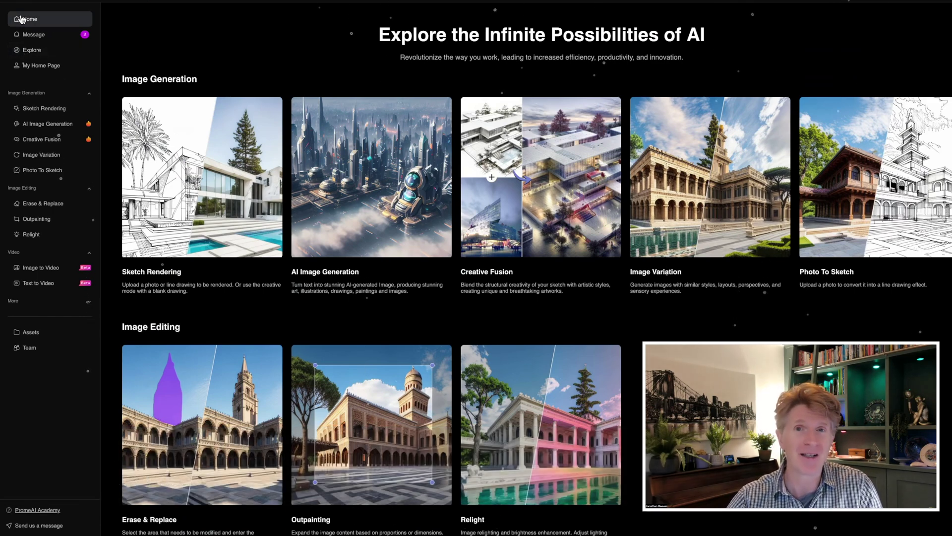
- Open the Explore gallery of shared images, then look over the home page tool cards again
{"action": "left_click", "coordinate": [33, 56]}
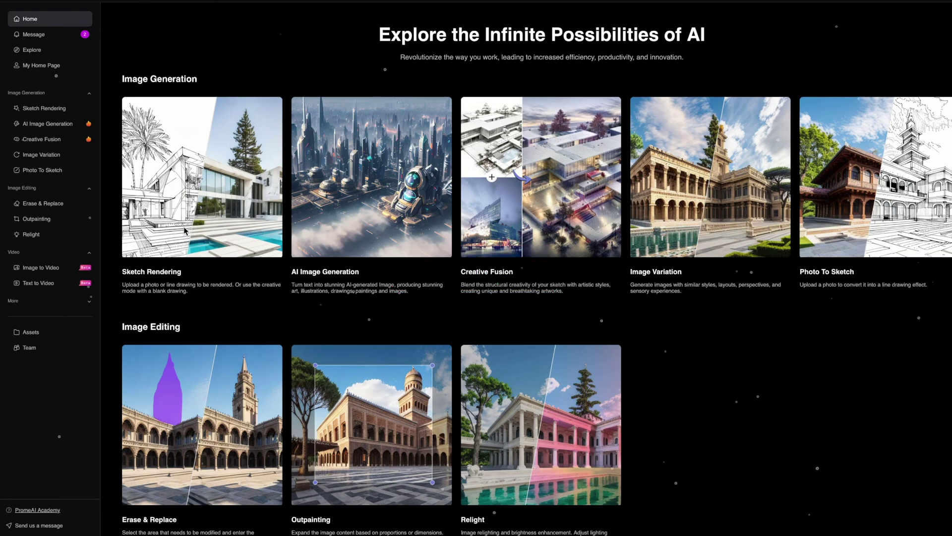
{"action": "mouse_move", "coordinate": [155, 248]}
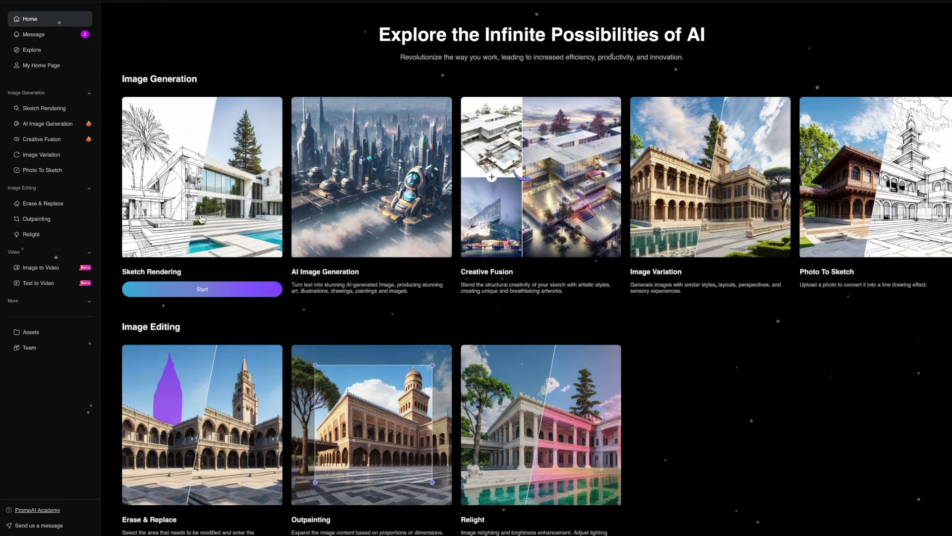
{"action": "mouse_move", "coordinate": [389, 254]}
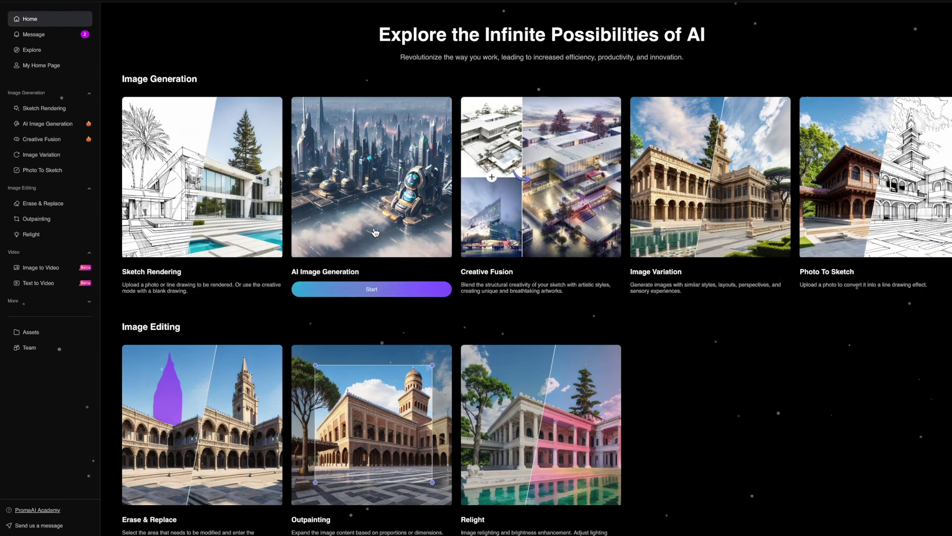
{"action": "mouse_move", "coordinate": [518, 268]}
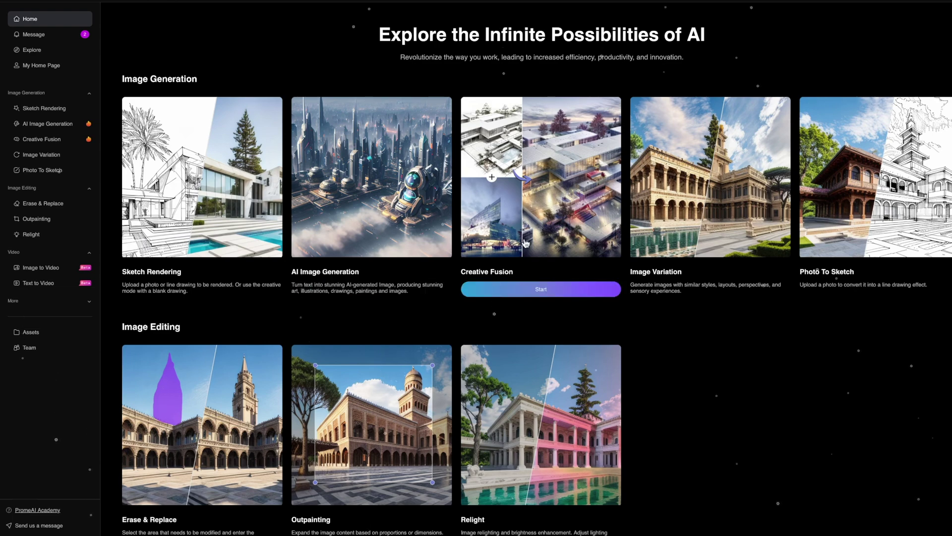
{"action": "mouse_move", "coordinate": [683, 243]}
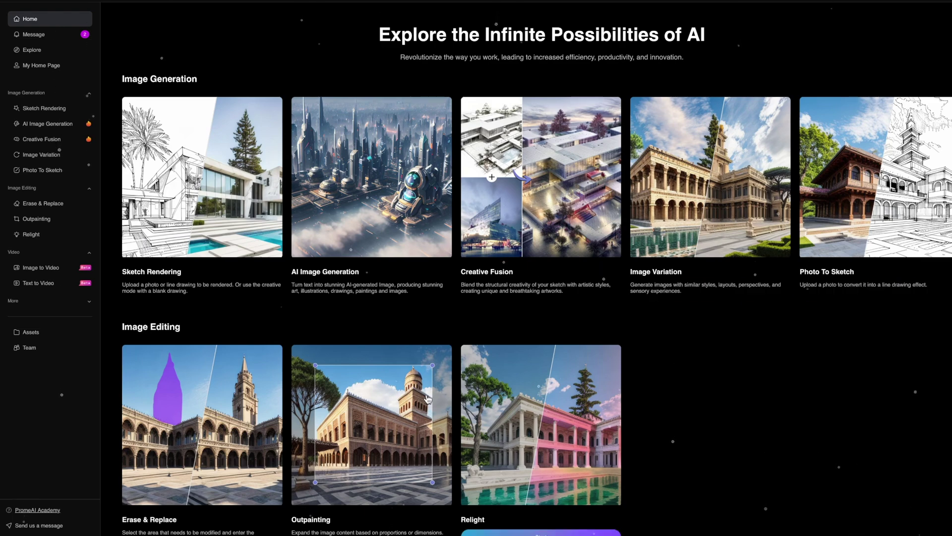
{"action": "mouse_move", "coordinate": [209, 446]}
{"action": "scroll", "coordinate": [209, 445], "scroll_direction": "down", "scroll_amount": 3}
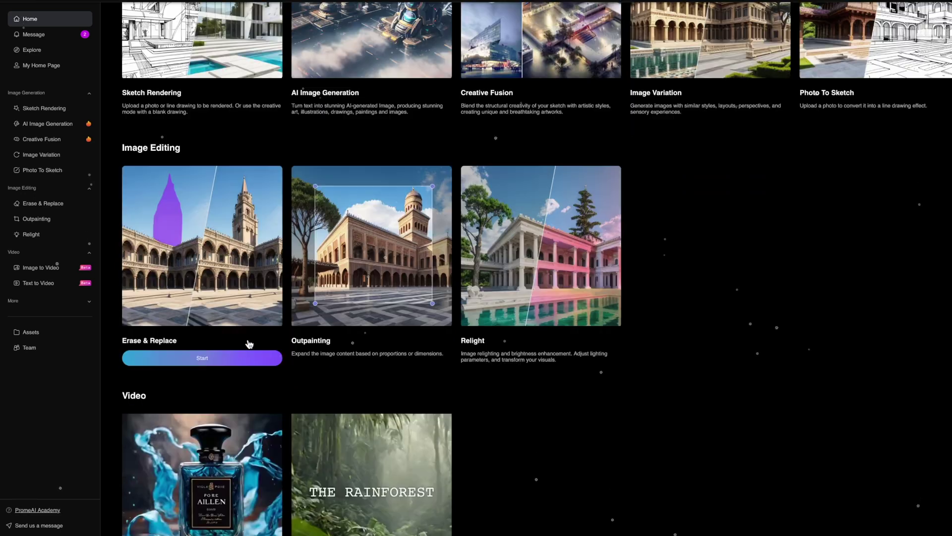
{"action": "mouse_move", "coordinate": [346, 326]}
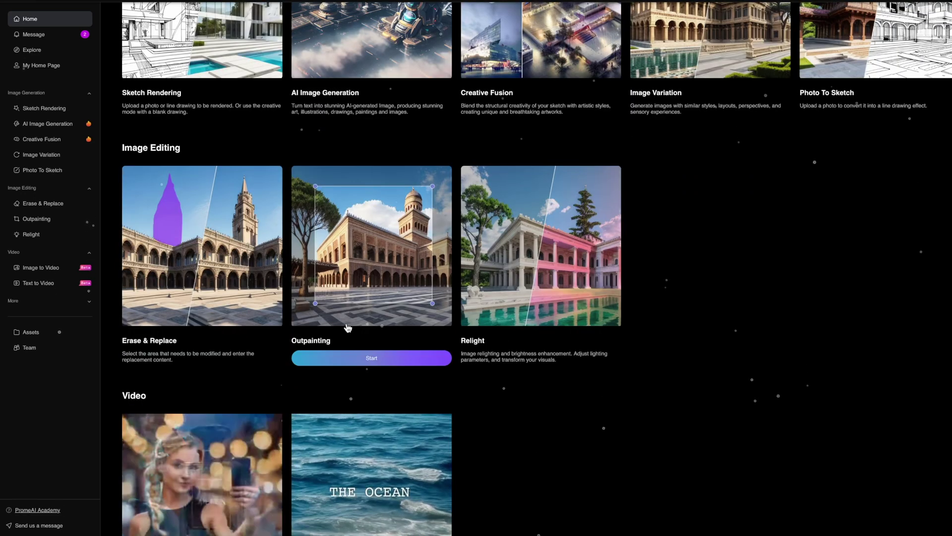
{"action": "mouse_move", "coordinate": [542, 323]}
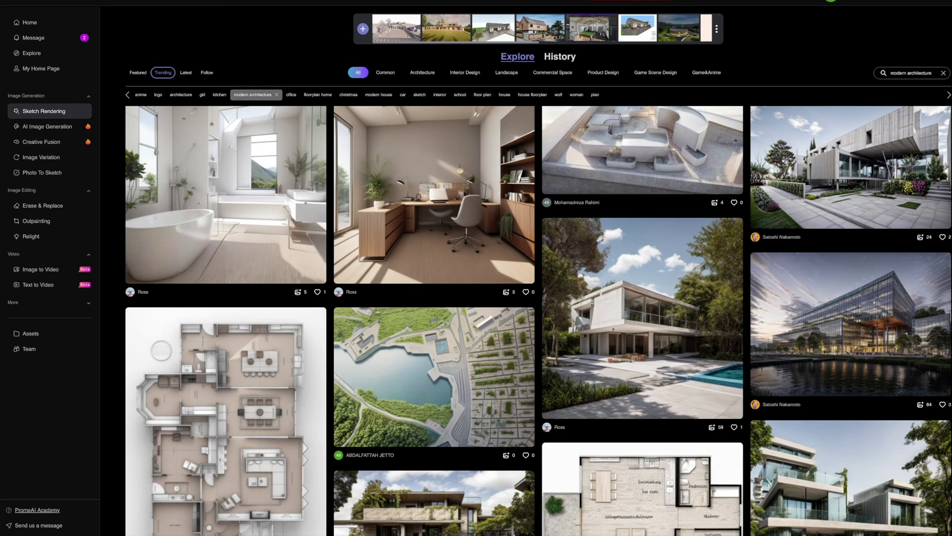
- Scroll down through the modern architecture results in the Explore gallery
{"action": "scroll", "coordinate": [538, 320], "scroll_direction": "down", "scroll_amount": 2}
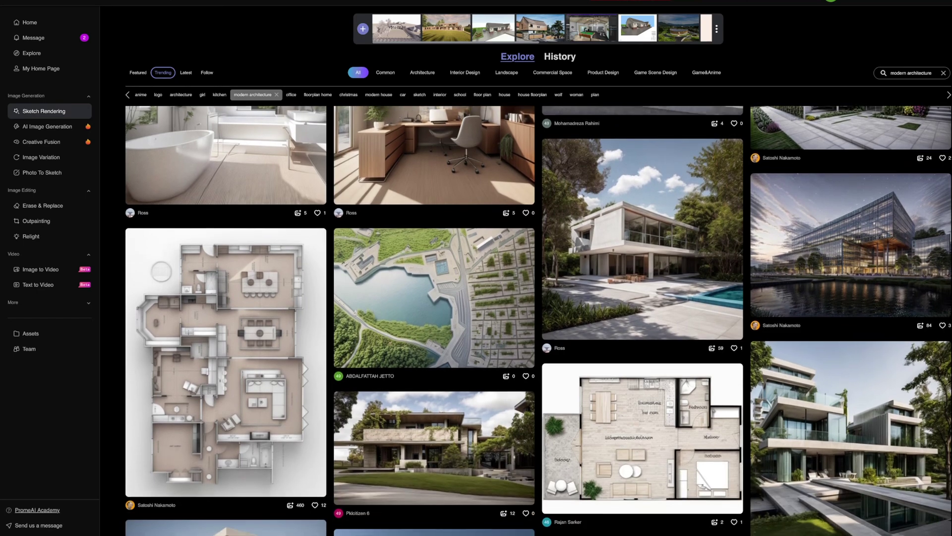
{"action": "scroll", "coordinate": [539, 320], "scroll_direction": "down", "scroll_amount": 3}
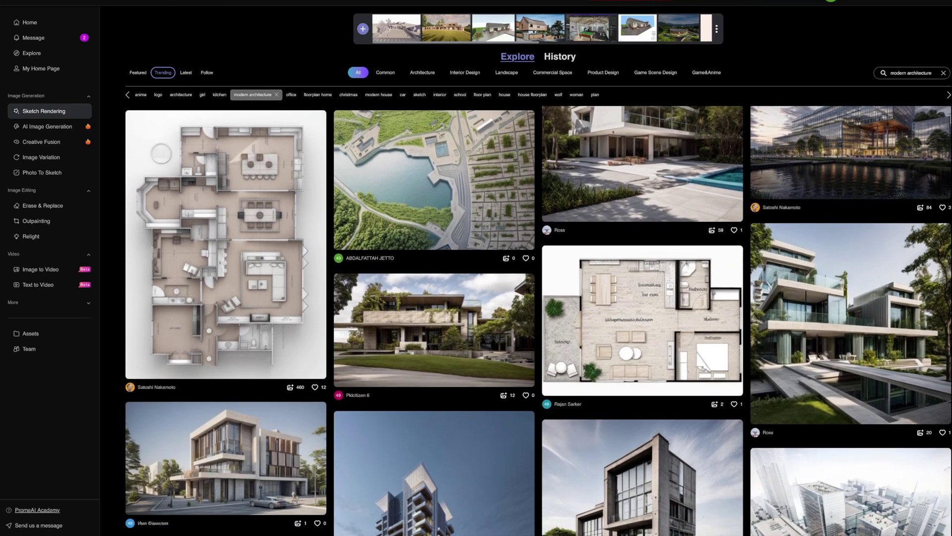
{"action": "scroll", "coordinate": [539, 320], "scroll_direction": "down", "scroll_amount": 3}
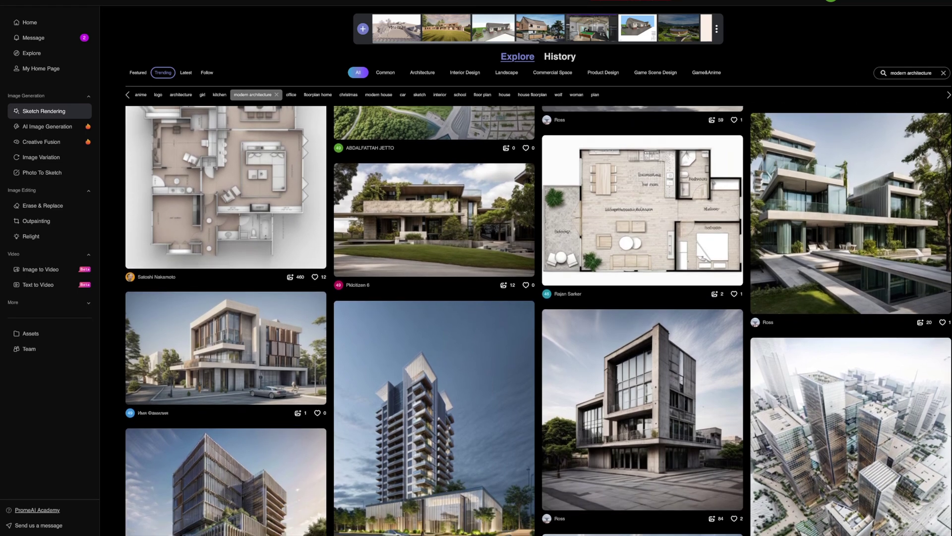
{"action": "scroll", "coordinate": [538, 320], "scroll_direction": "down", "scroll_amount": 4}
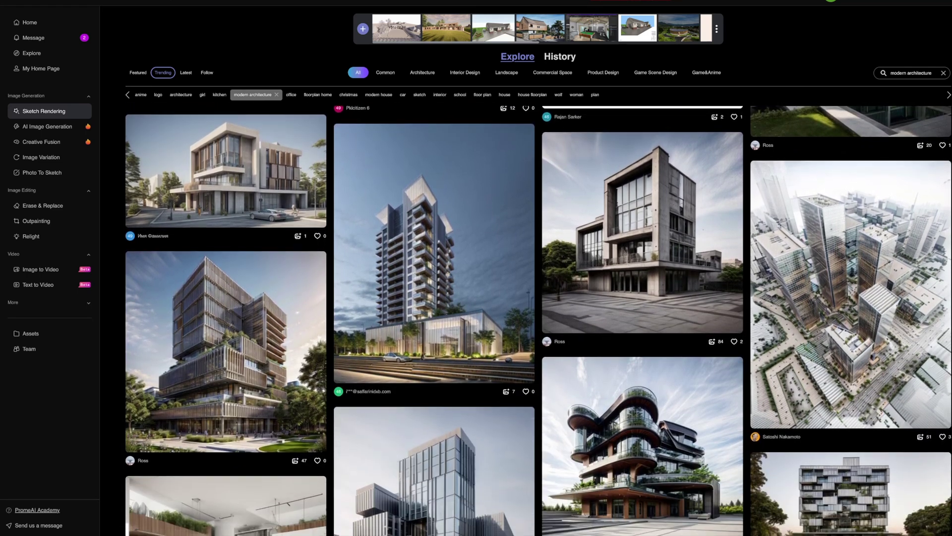
{"action": "scroll", "coordinate": [539, 321], "scroll_direction": "down", "scroll_amount": 3}
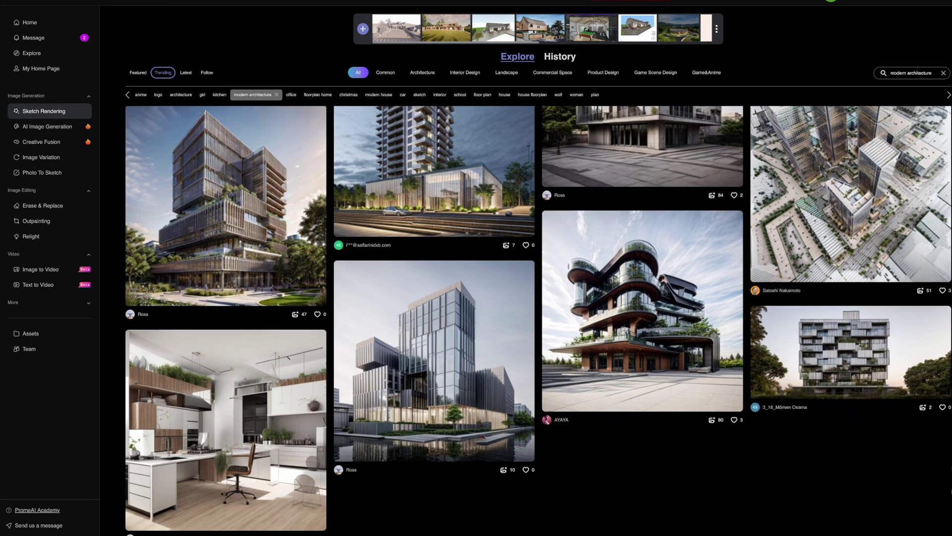
{"action": "scroll", "coordinate": [538, 320], "scroll_direction": "down", "scroll_amount": 1}
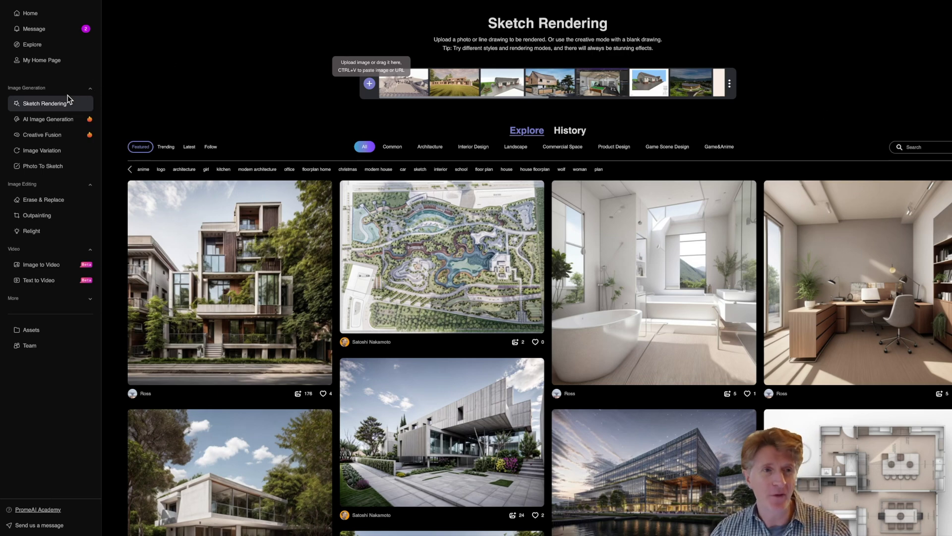
{"action": "left_click", "coordinate": [31, 13]}
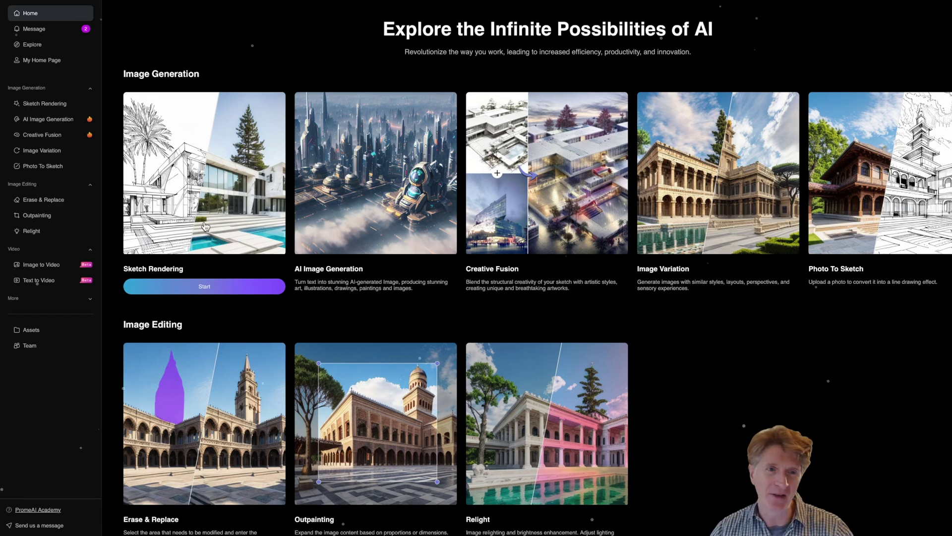
{"action": "left_click", "coordinate": [205, 226]}
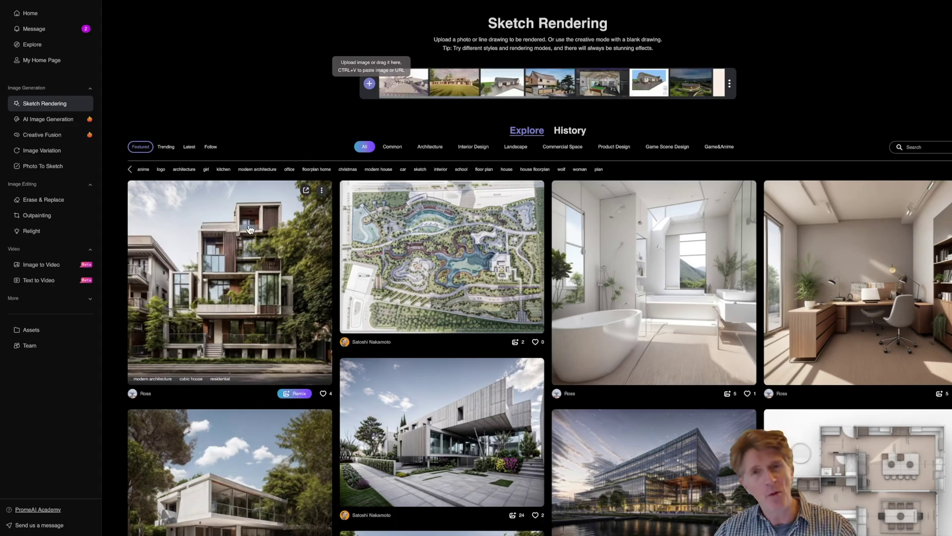
{"action": "scroll", "coordinate": [546, 268], "scroll_direction": "down", "scroll_amount": 1}
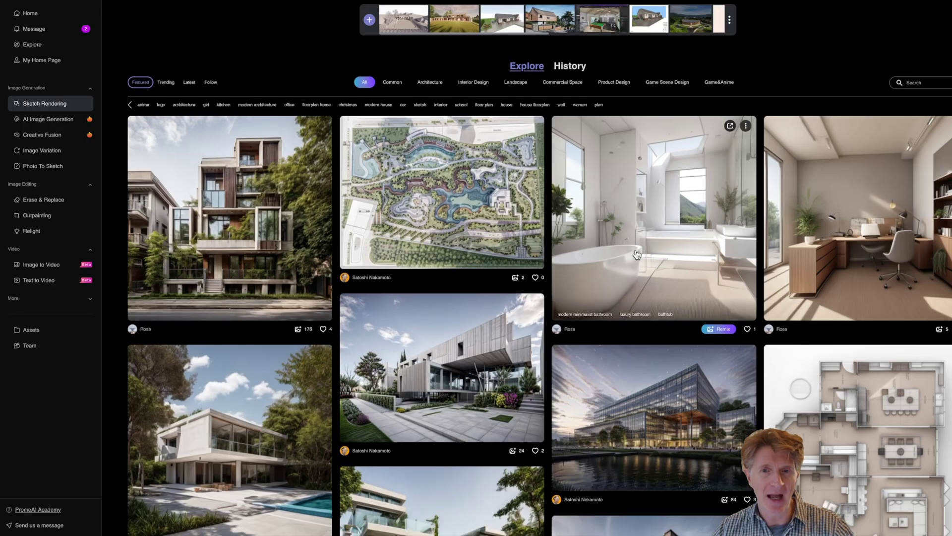
{"action": "scroll", "coordinate": [564, 349], "scroll_direction": "down", "scroll_amount": 1}
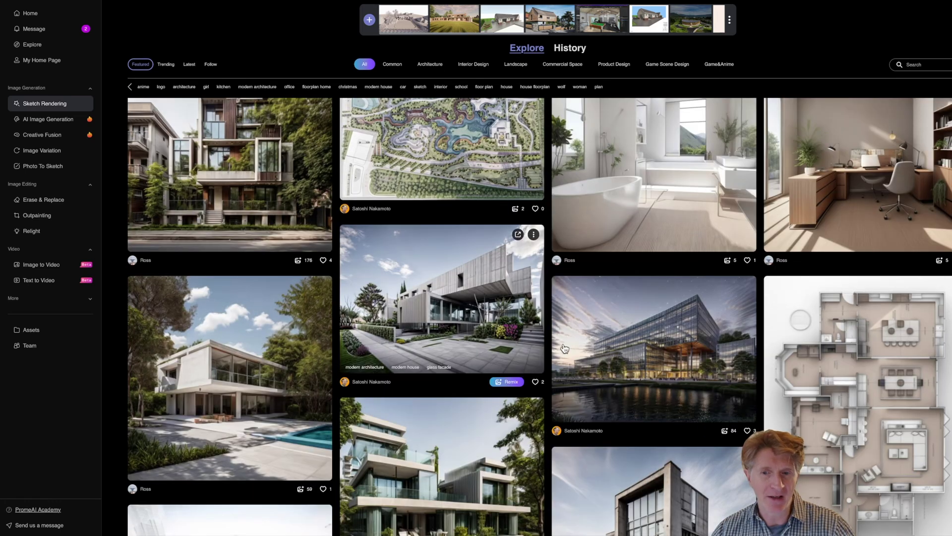
{"action": "scroll", "coordinate": [654, 248], "scroll_direction": "down", "scroll_amount": 3}
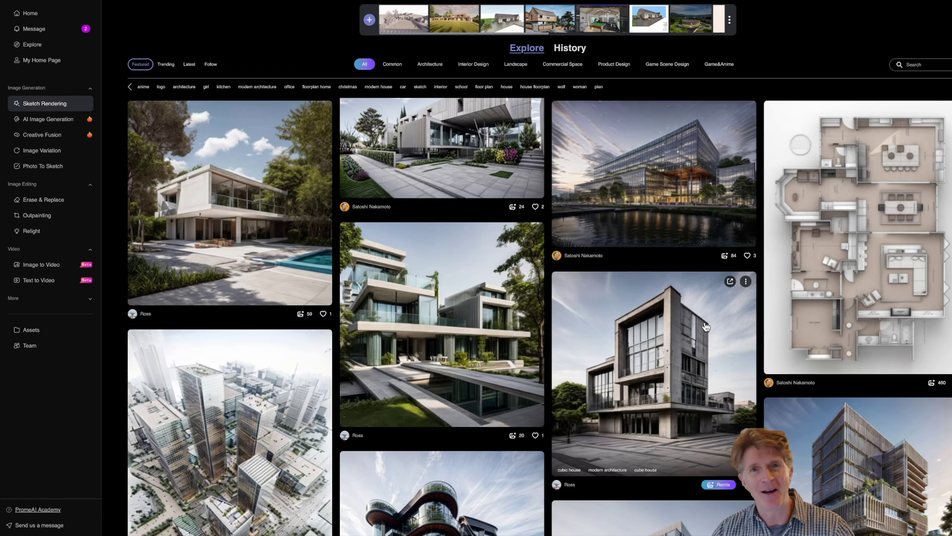
{"action": "scroll", "coordinate": [706, 327], "scroll_direction": "down", "scroll_amount": 2}
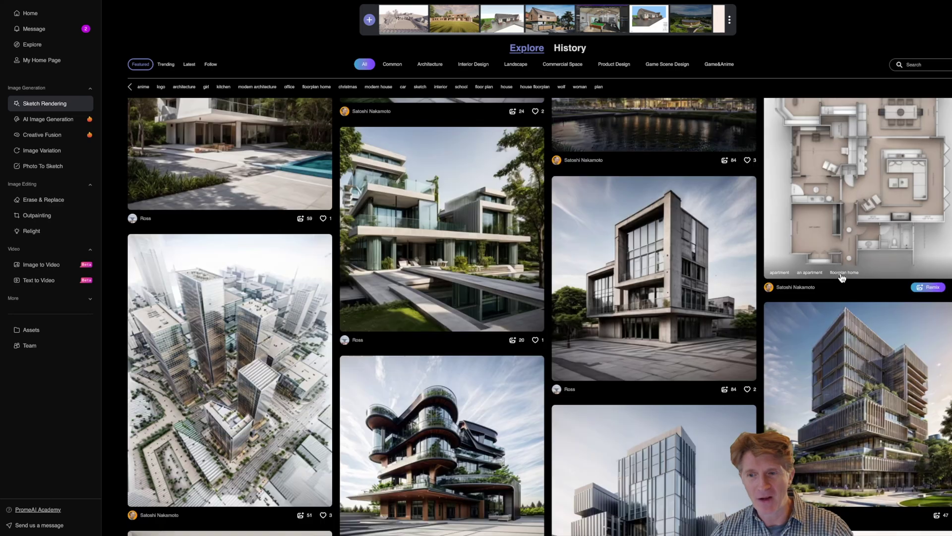
{"action": "scroll", "coordinate": [843, 293], "scroll_direction": "down", "scroll_amount": 1}
{"action": "scroll", "coordinate": [848, 350], "scroll_direction": "up", "scroll_amount": 5}
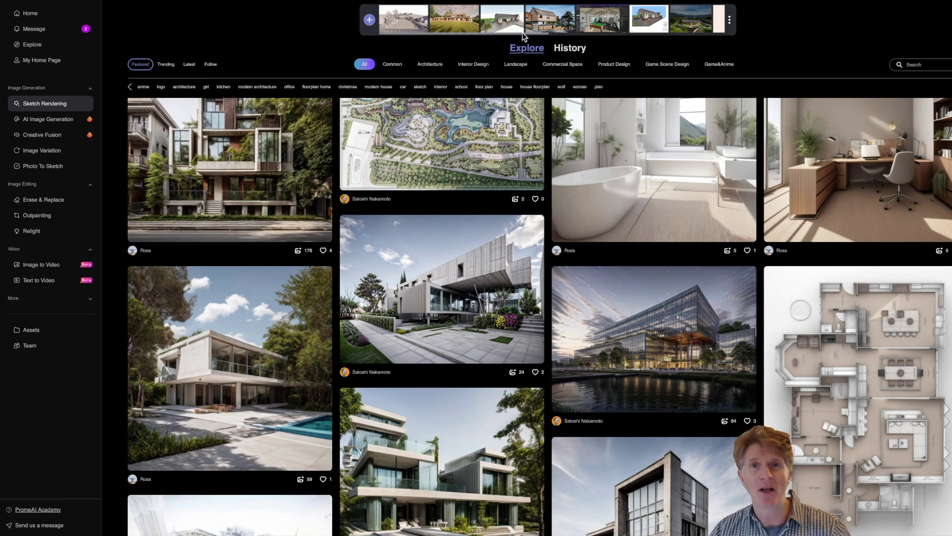
- Show the History tab listing past renders of the house with the curved driveway
{"action": "left_click", "coordinate": [569, 50]}
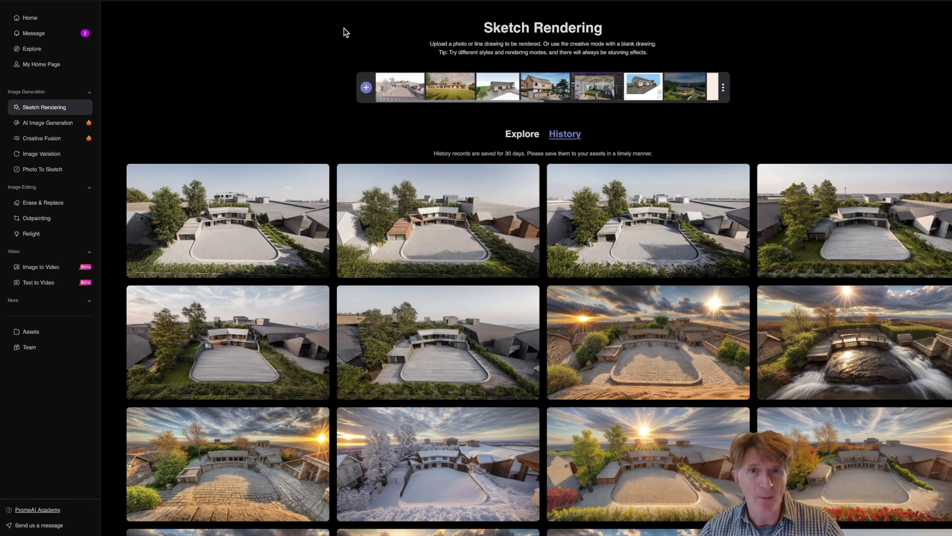
- Start an image upload and browse to the Documents > Prome AI folder
{"action": "left_click", "coordinate": [366, 88]}
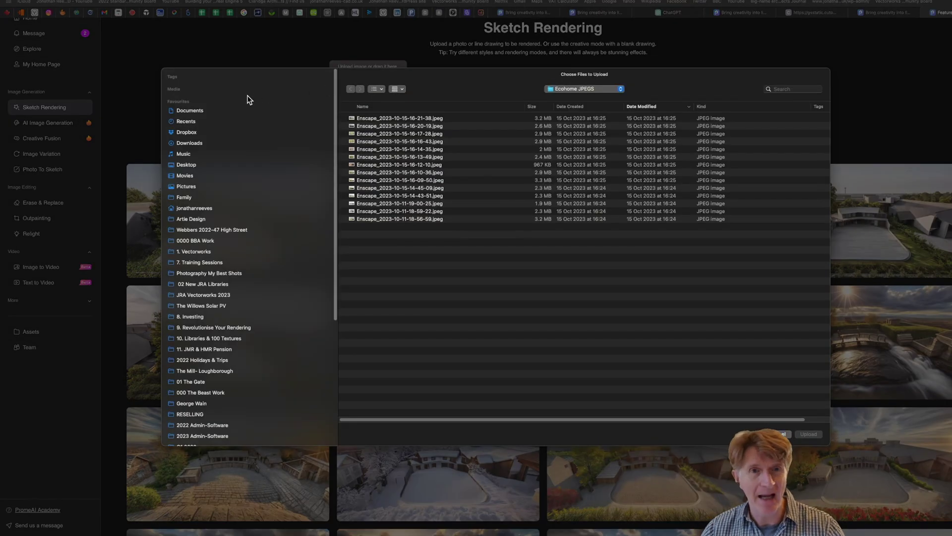
{"action": "left_click", "coordinate": [199, 110]}
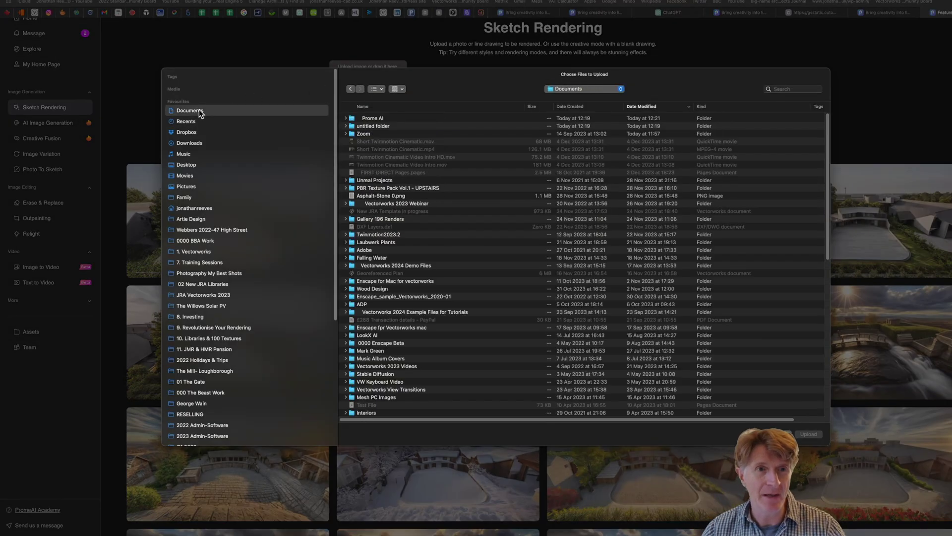
{"action": "double_click", "coordinate": [369, 118]}
{"action": "left_click", "coordinate": [386, 118]}
- Preview the Enscape renders full size, then upload Enscape_1.jpeg as the sketch
{"action": "key", "text": "space"}
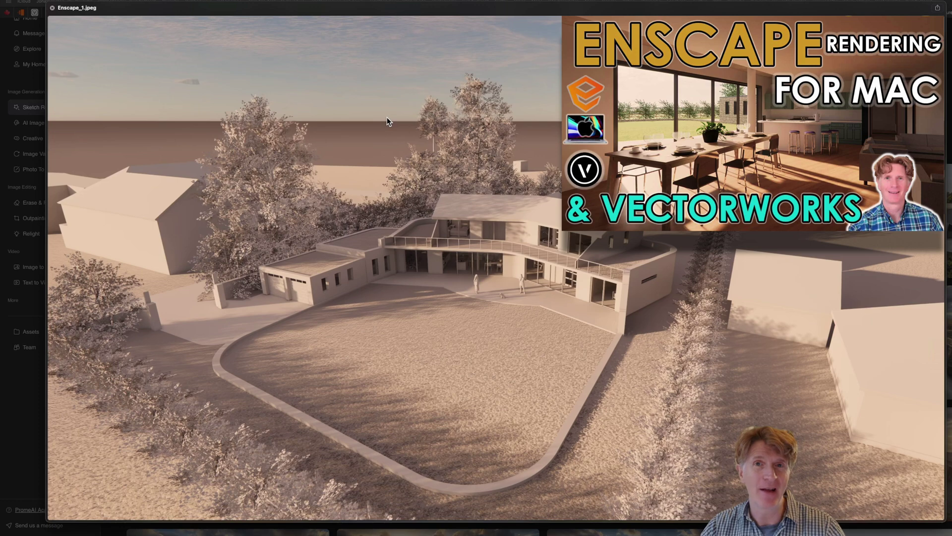
{"action": "key", "text": "Down"}
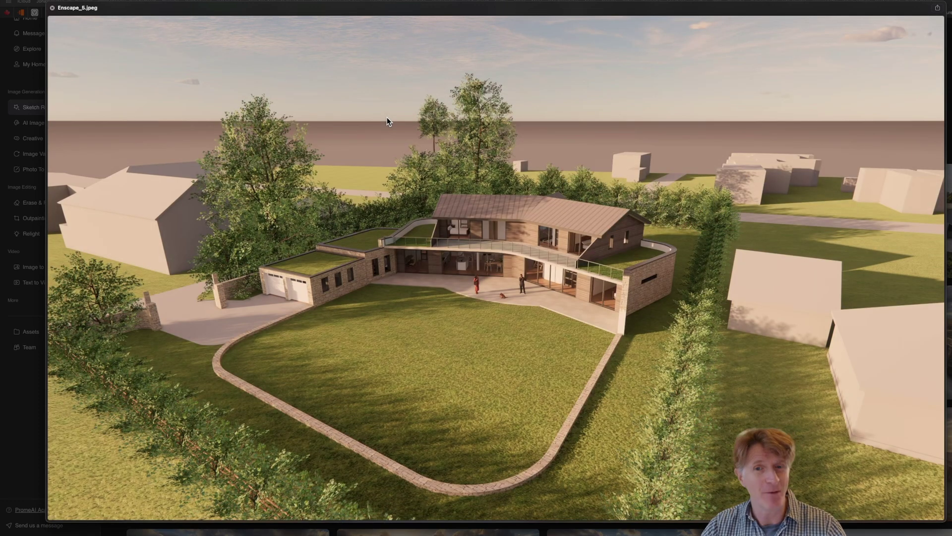
{"action": "key", "text": "Down"}
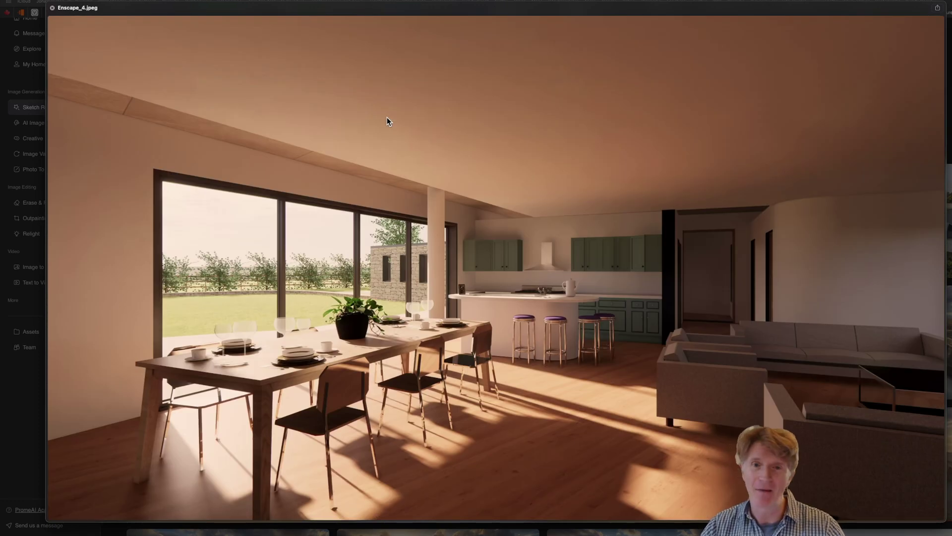
{"action": "key", "text": "Down"}
{"action": "key", "text": "Down"}
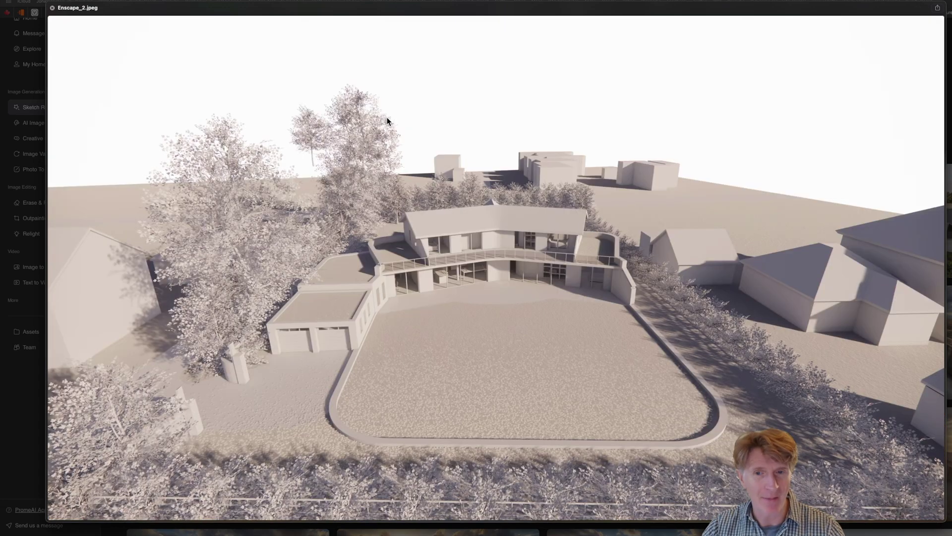
{"action": "key", "text": "Down"}
{"action": "key", "text": "Down"}
{"action": "key", "text": "Down"}
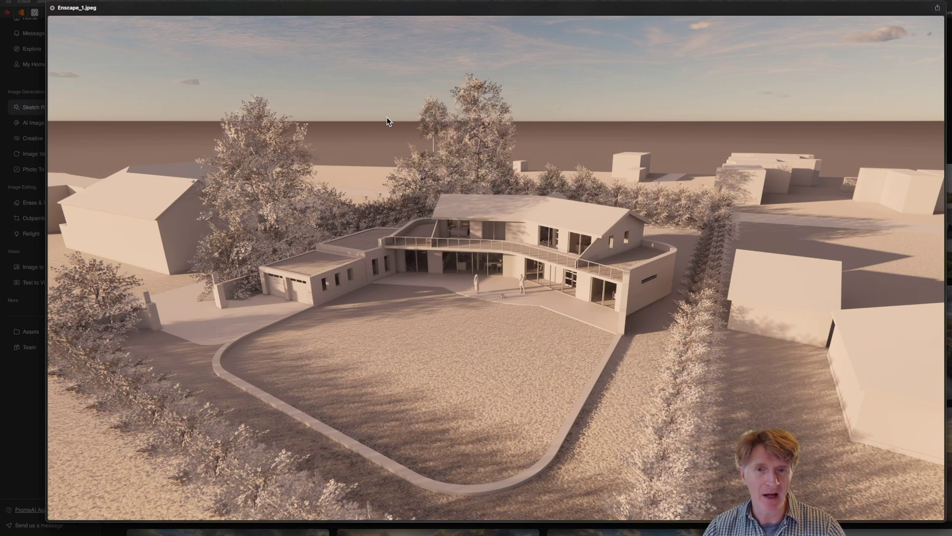
{"action": "key", "text": "space"}
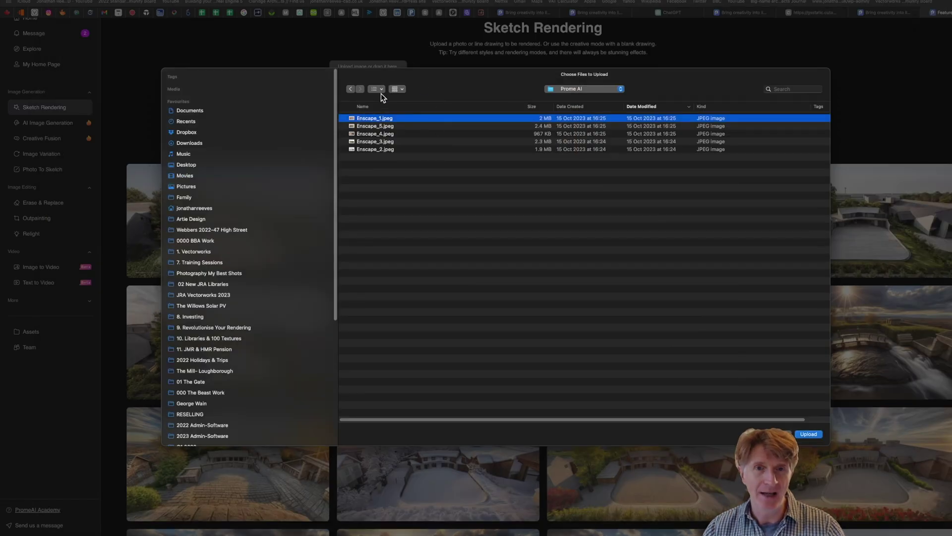
{"action": "double_click", "coordinate": [382, 118]}
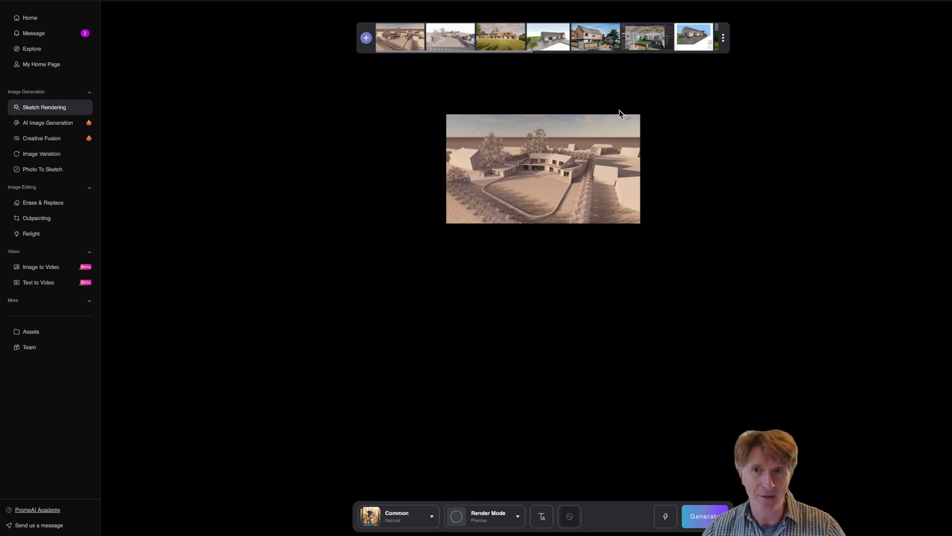
- Choose Architecture > Villa Residence and settle on Geometric Harmony after trying Mid-Century Modern and Elemental
{"action": "left_click", "coordinate": [431, 517]}
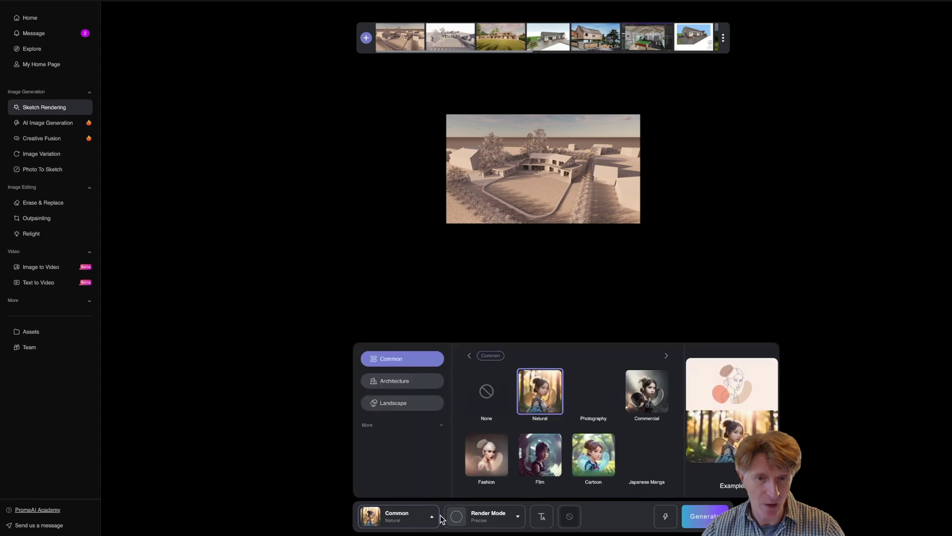
{"action": "left_click", "coordinate": [407, 382]}
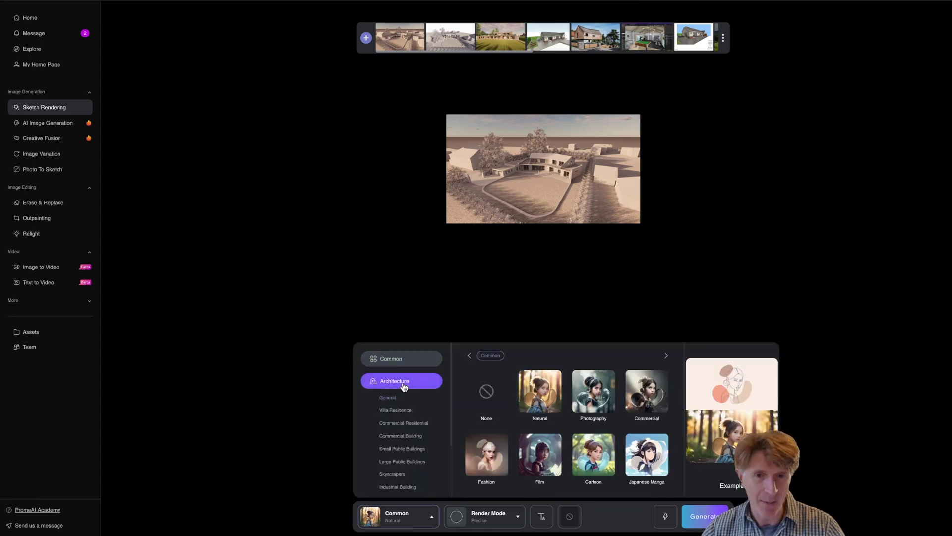
{"action": "left_click", "coordinate": [396, 414]}
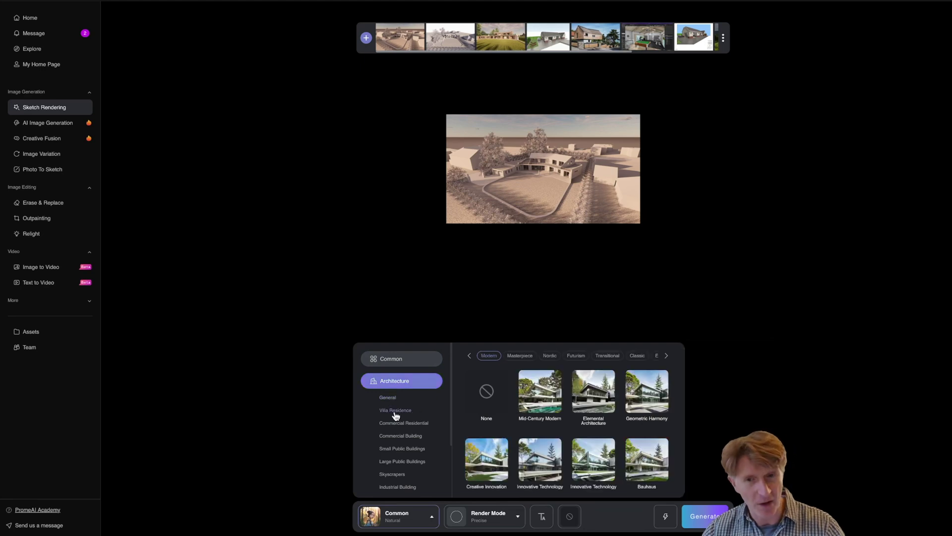
{"action": "left_click", "coordinate": [539, 397]}
{"action": "left_click", "coordinate": [595, 401]}
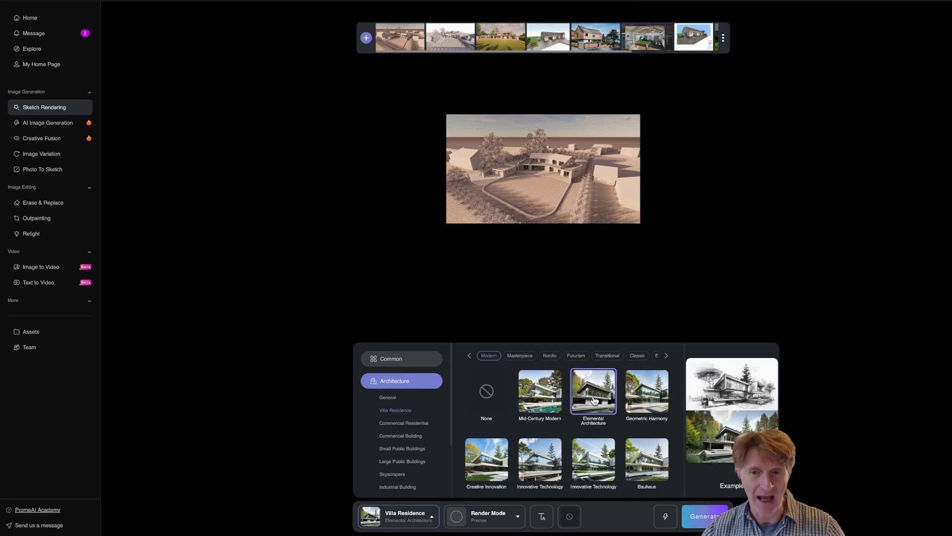
{"action": "left_click", "coordinate": [643, 396]}
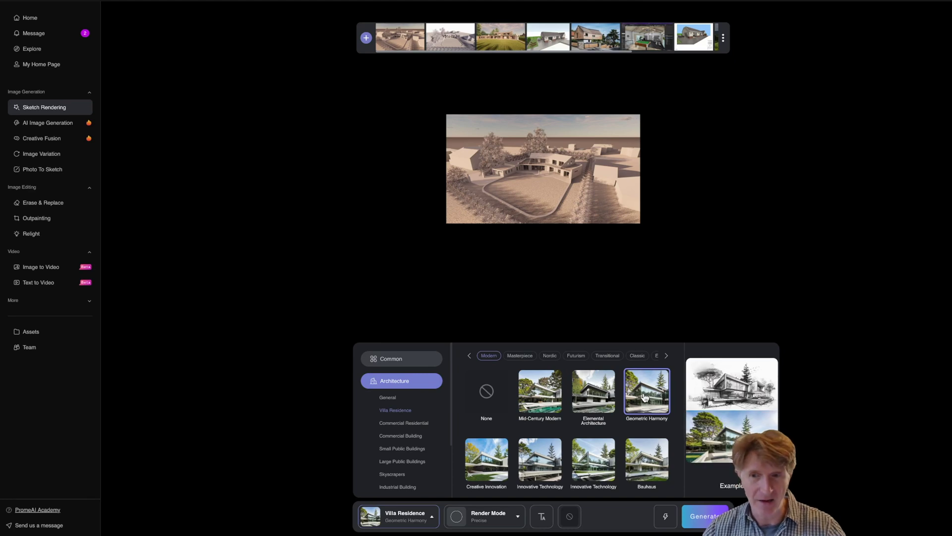
{"action": "left_click", "coordinate": [496, 285]}
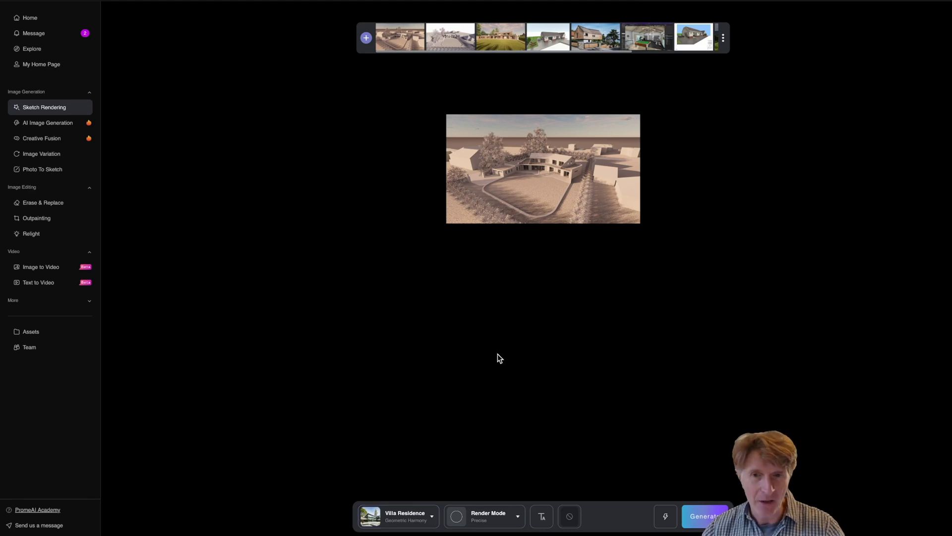
- Keep Precise render mode and generate renders of the aerial sketch
{"action": "left_click", "coordinate": [509, 516]}
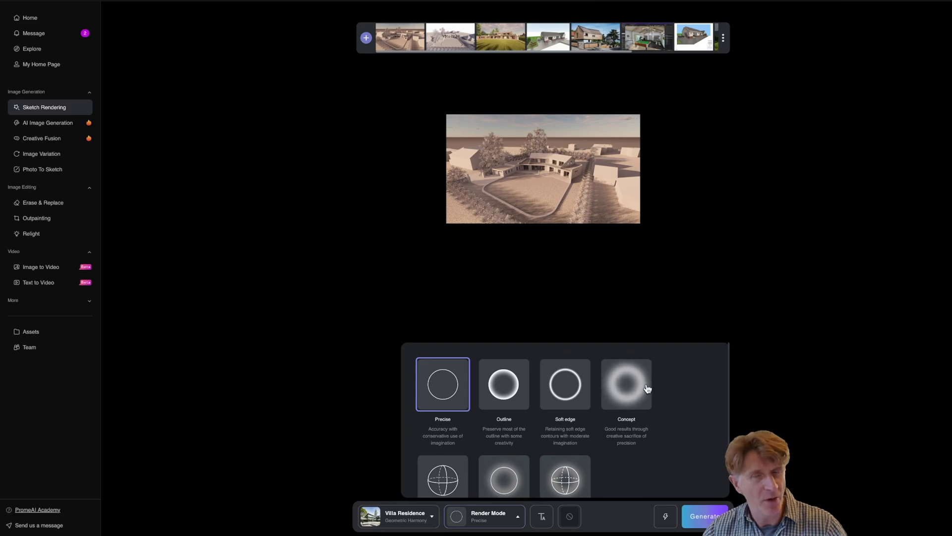
{"action": "left_click", "coordinate": [703, 518]}
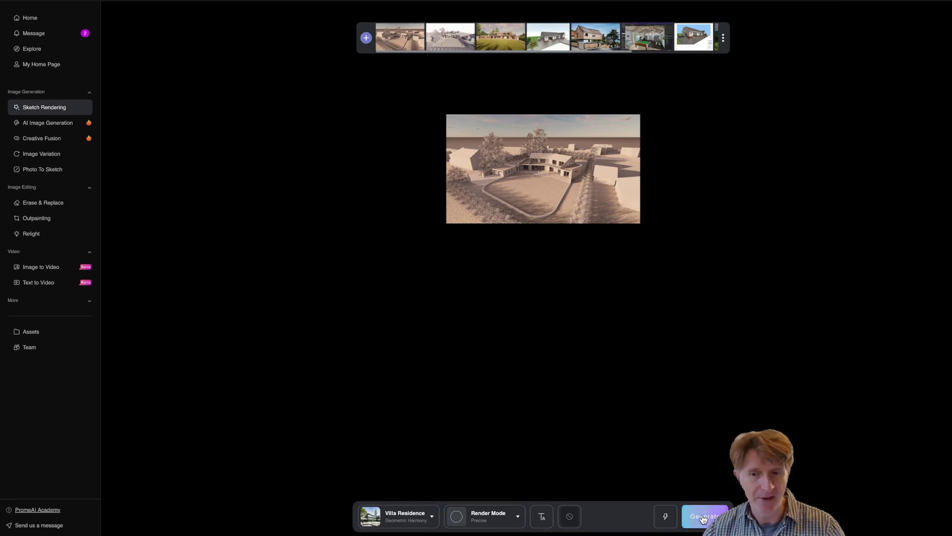
{"action": "left_click", "coordinate": [703, 519]}
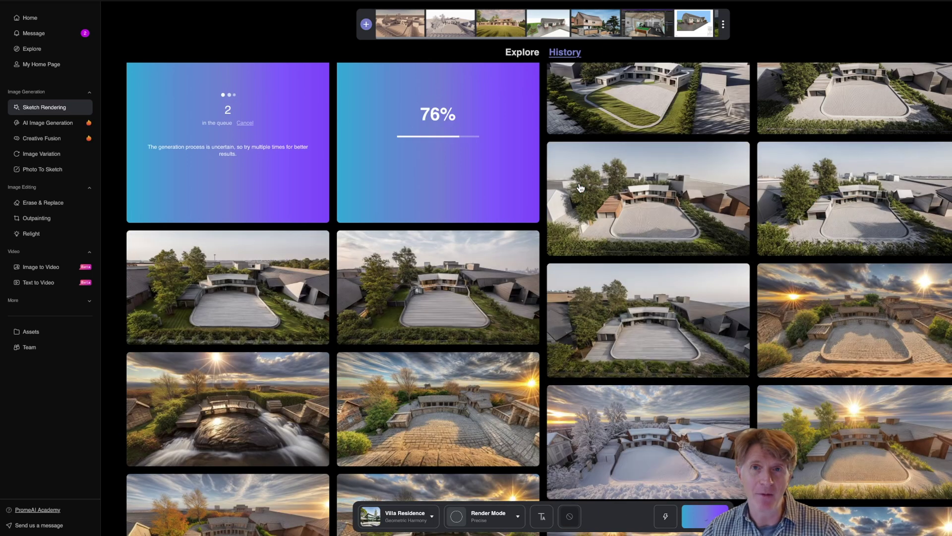
{"action": "scroll", "coordinate": [479, 261], "scroll_direction": "up", "scroll_amount": 3}
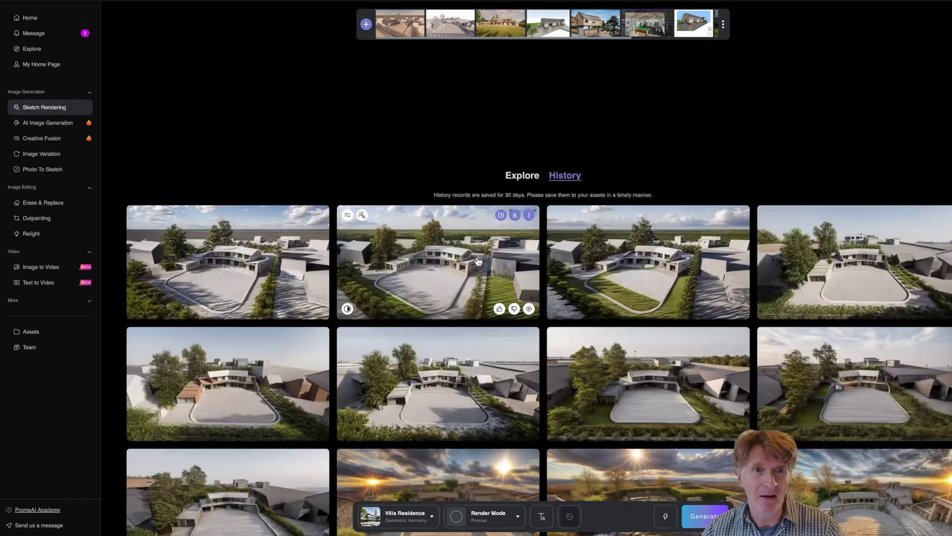
{"action": "scroll", "coordinate": [479, 261], "scroll_direction": "up", "scroll_amount": 3}
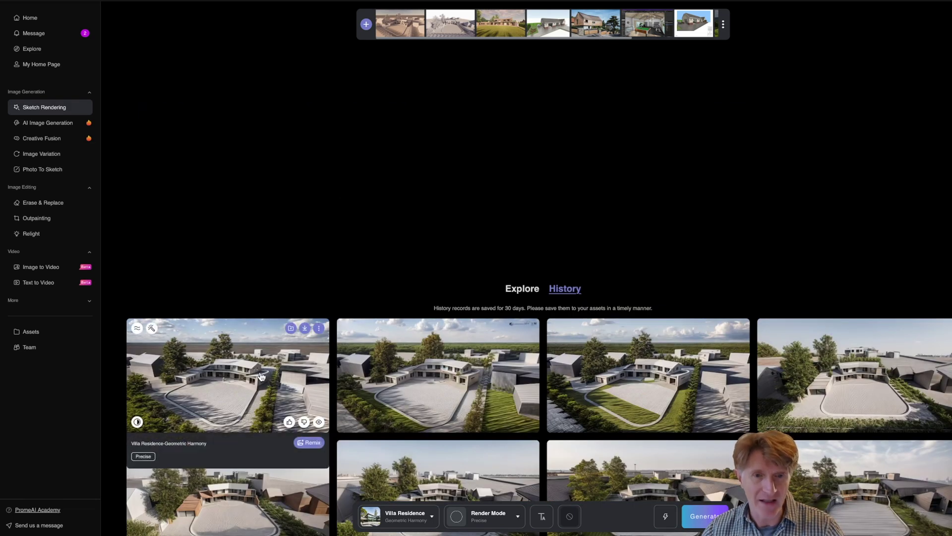
{"action": "left_click", "coordinate": [235, 367]}
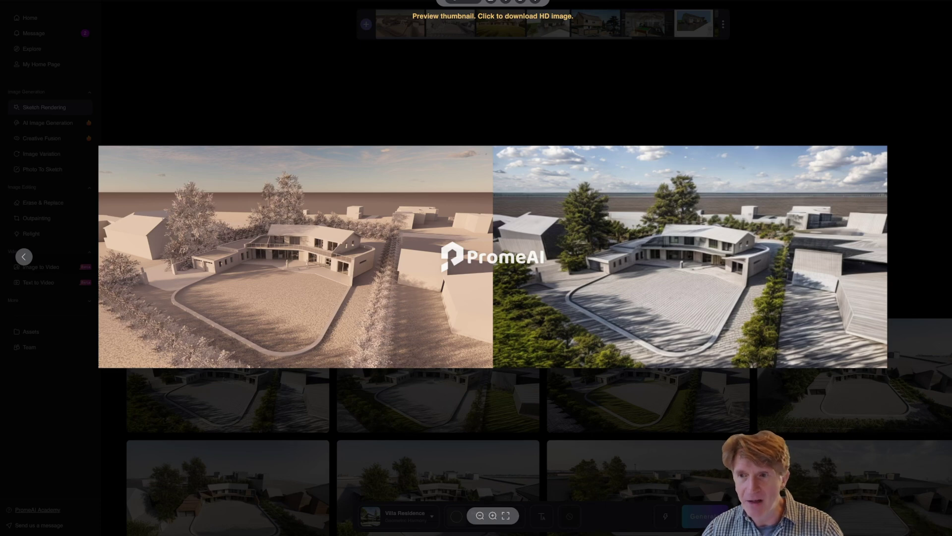
{"action": "key", "text": "Right"}
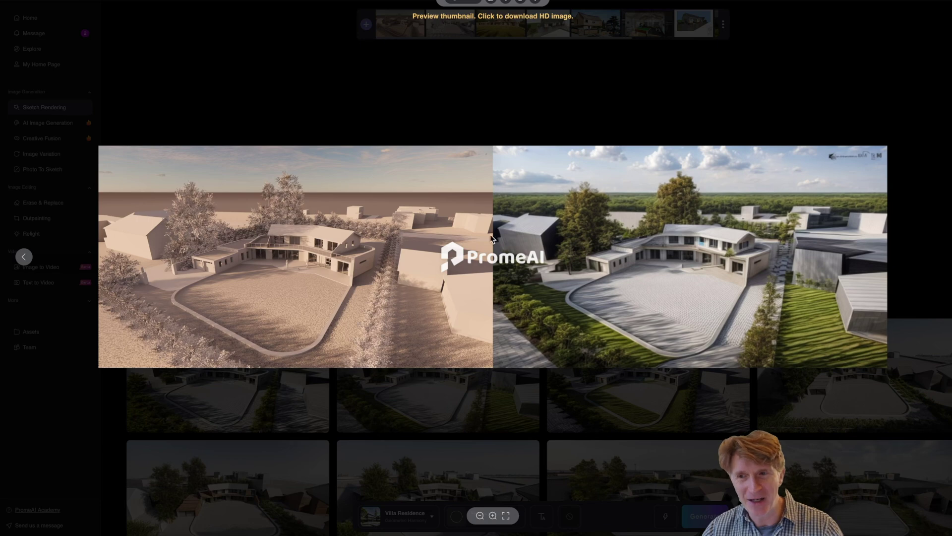
{"action": "key", "text": "Right"}
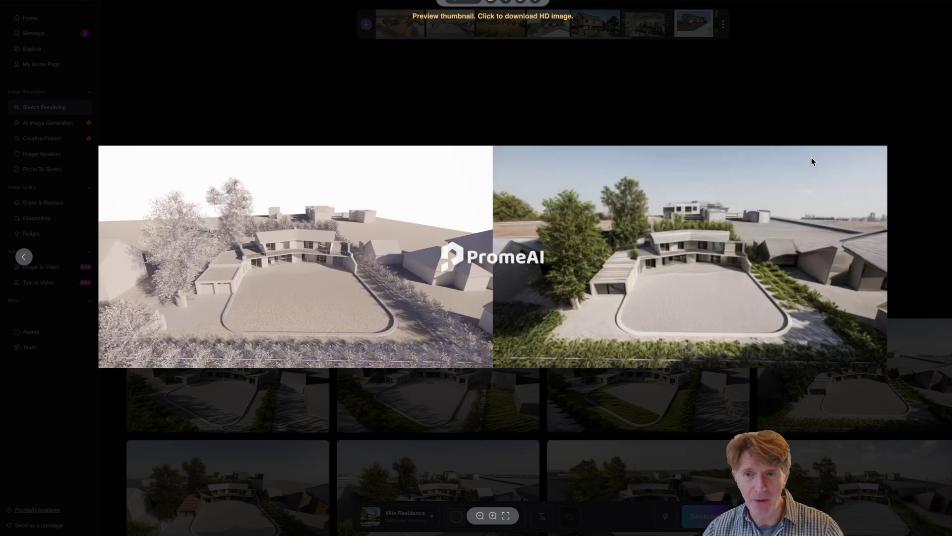
{"action": "left_click", "coordinate": [761, 116]}
- Open a render beside its sketch and step through to the lawn variant
{"action": "scroll", "coordinate": [449, 230], "scroll_direction": "down", "scroll_amount": 4}
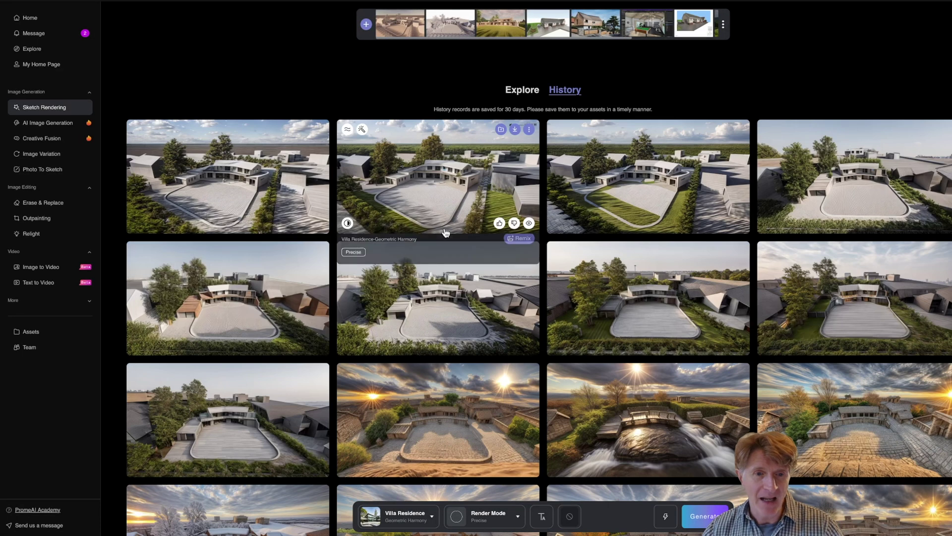
{"action": "left_click", "coordinate": [240, 312]}
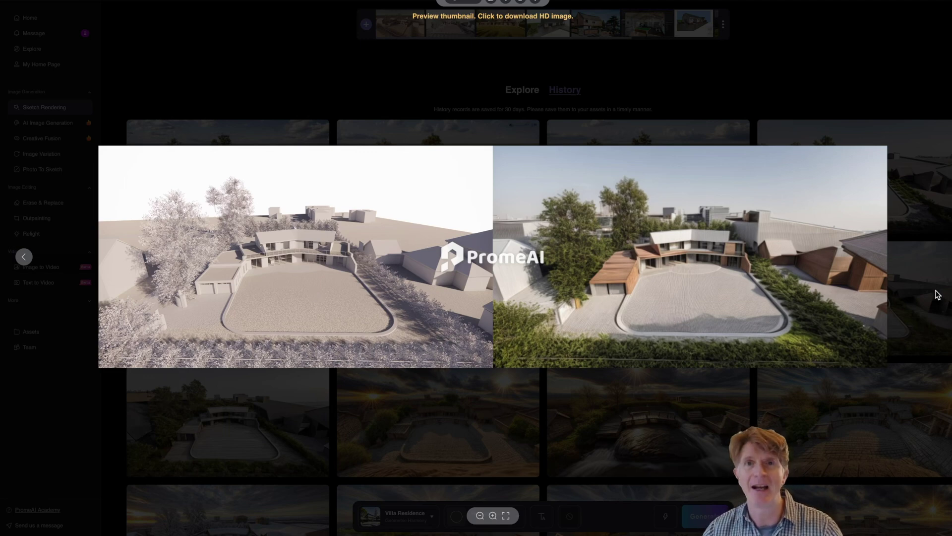
{"action": "key", "text": "Left"}
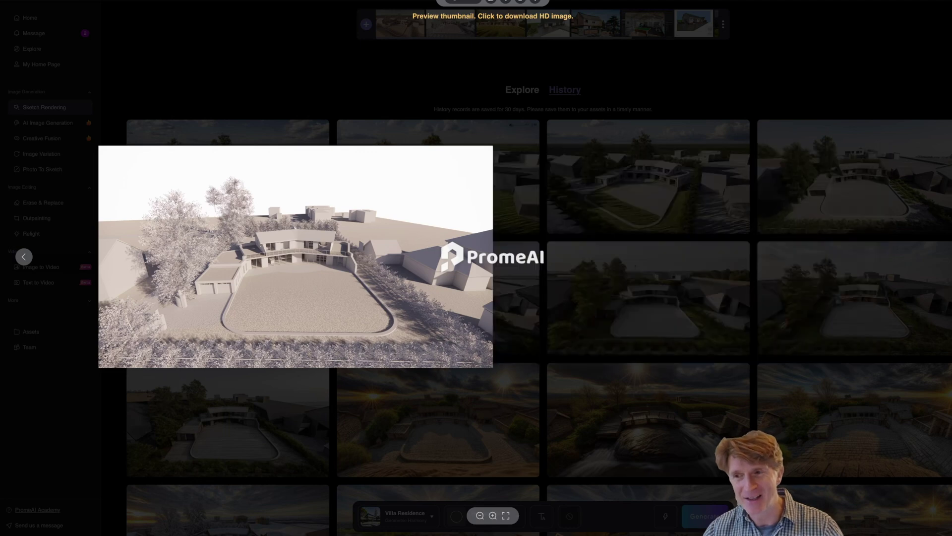
{"action": "key", "text": "Left"}
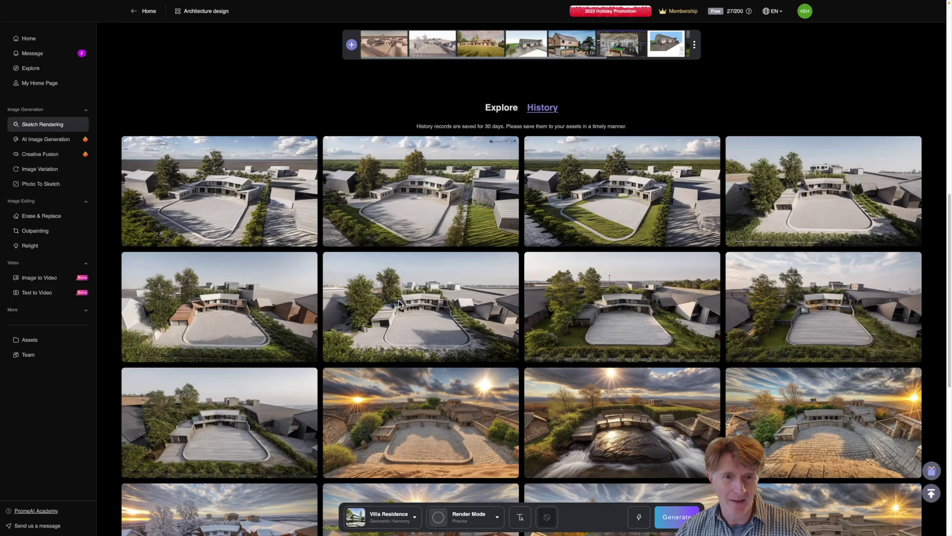
- Step through five more villa render variations in the comparison preview, then close it
{"action": "scroll", "coordinate": [308, 347], "scroll_direction": "down", "scroll_amount": 1}
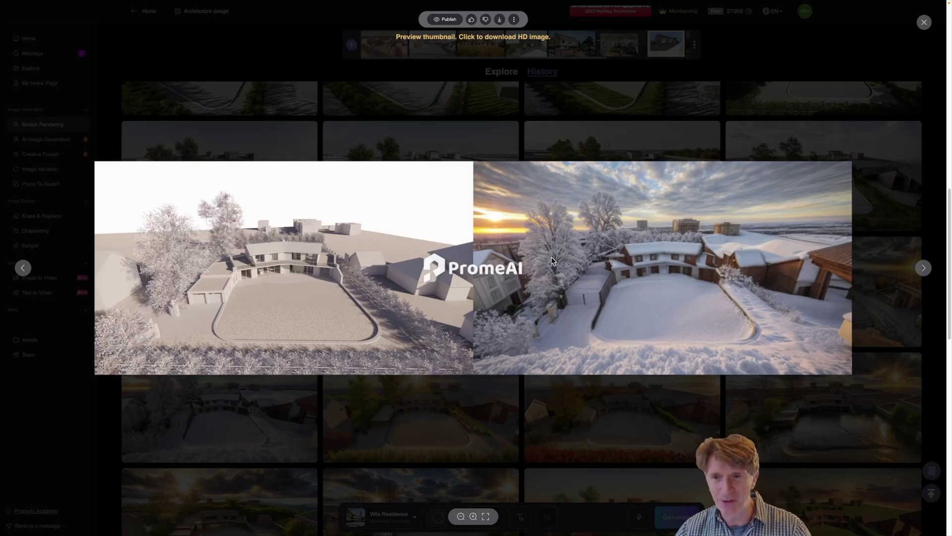
{"action": "left_click", "coordinate": [923, 268]}
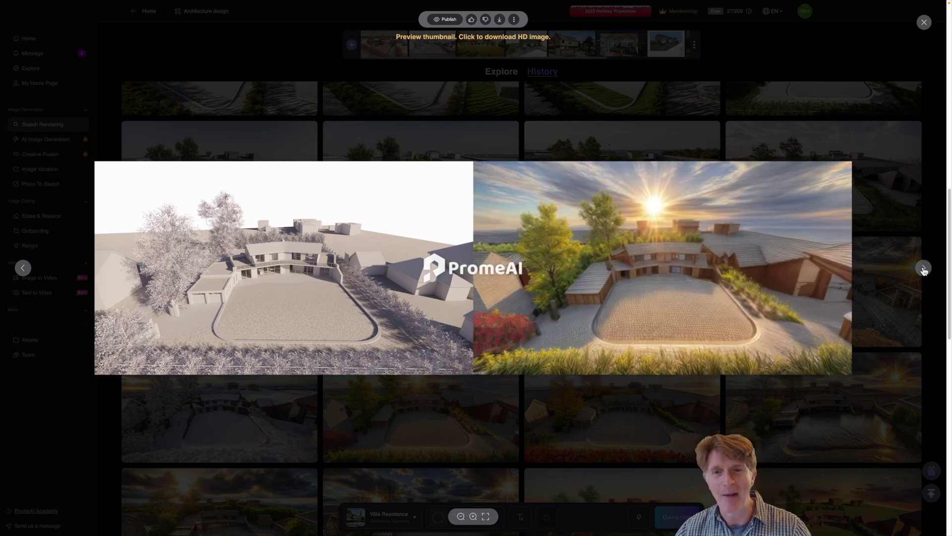
{"action": "left_click", "coordinate": [924, 269]}
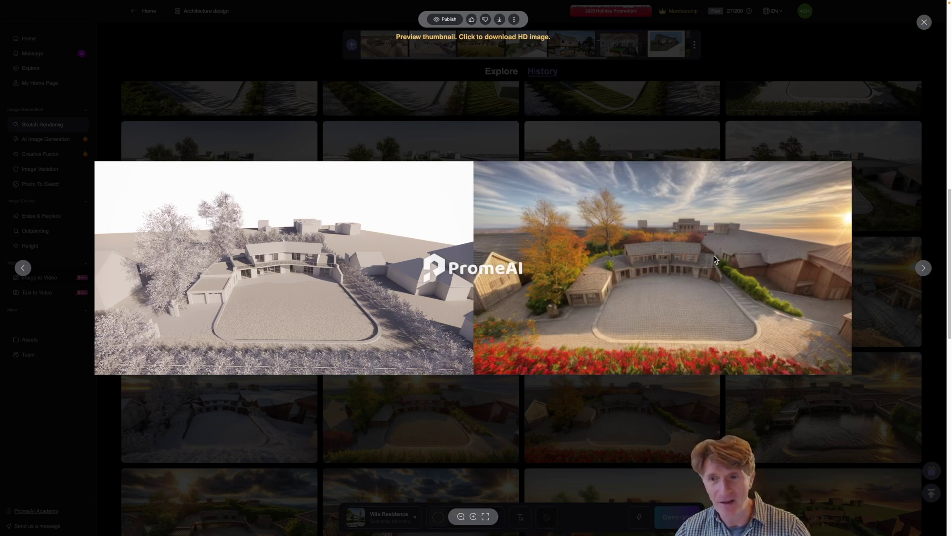
{"action": "left_click", "coordinate": [924, 268]}
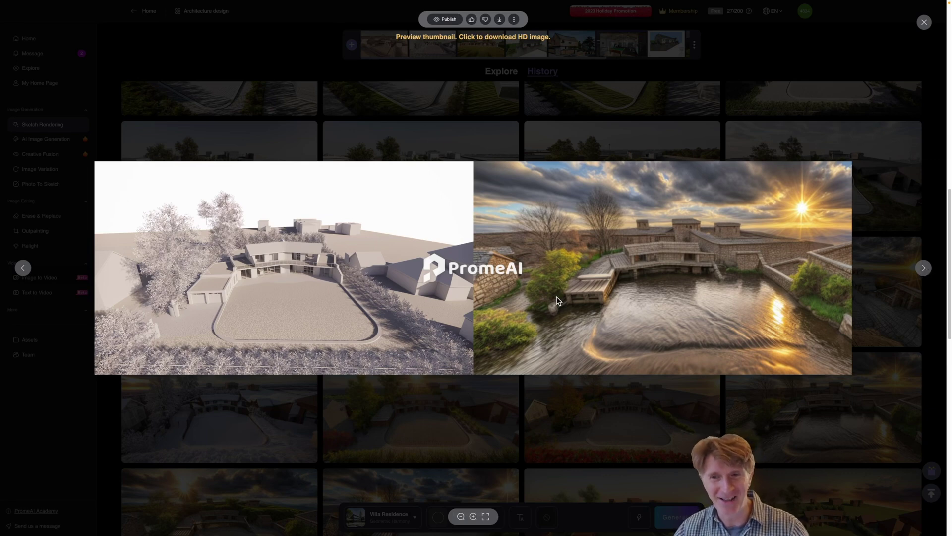
{"action": "left_click", "coordinate": [923, 268]}
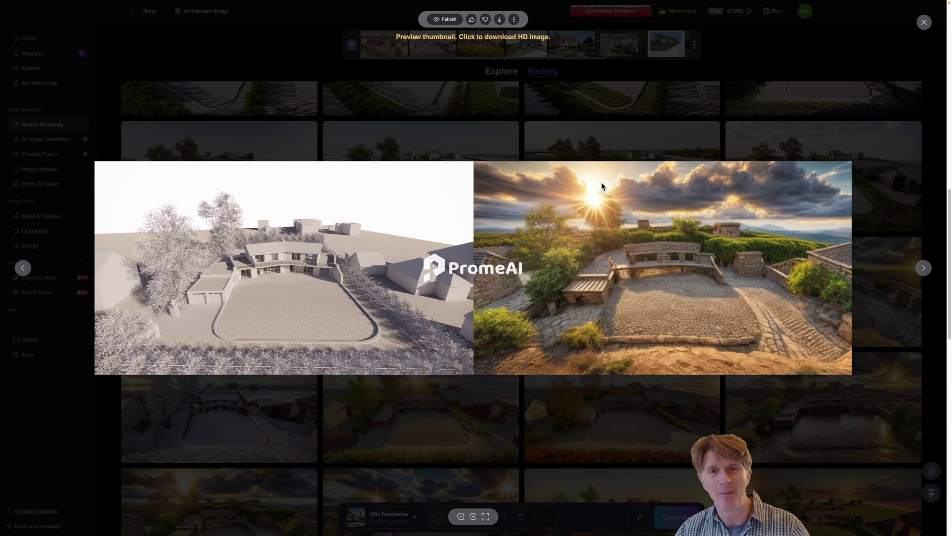
{"action": "left_click", "coordinate": [923, 267]}
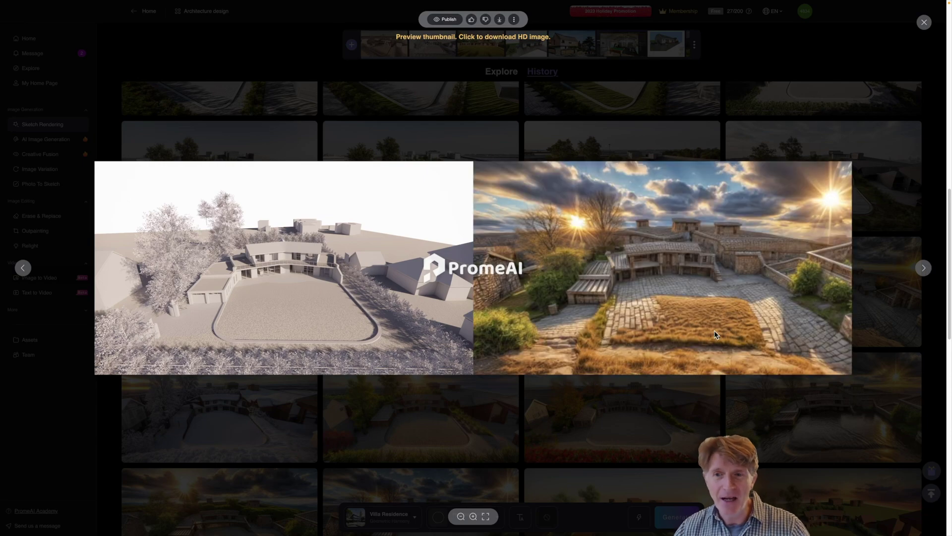
{"action": "left_click", "coordinate": [544, 386]}
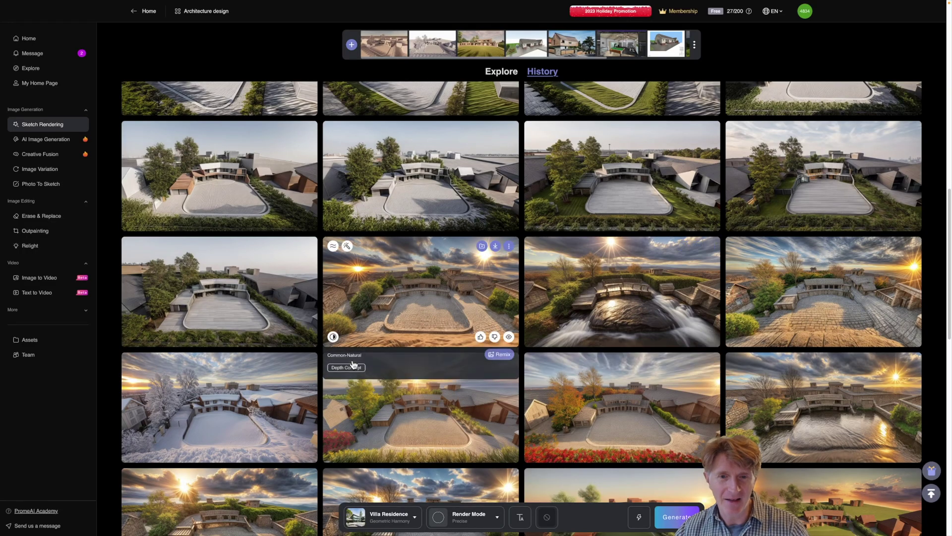
- Open the red-flower render in comparison view and step through five more variations
{"action": "left_click", "coordinate": [395, 421]}
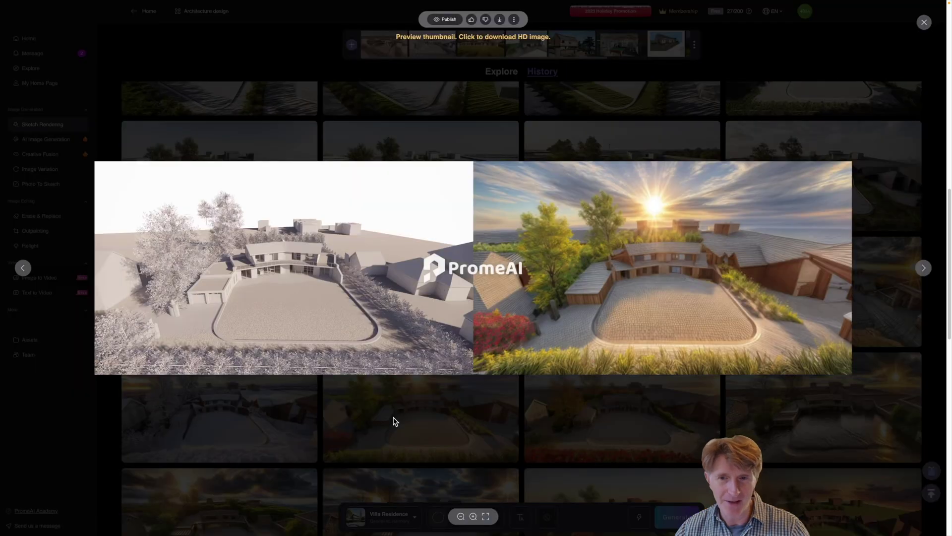
{"action": "left_click", "coordinate": [924, 268]}
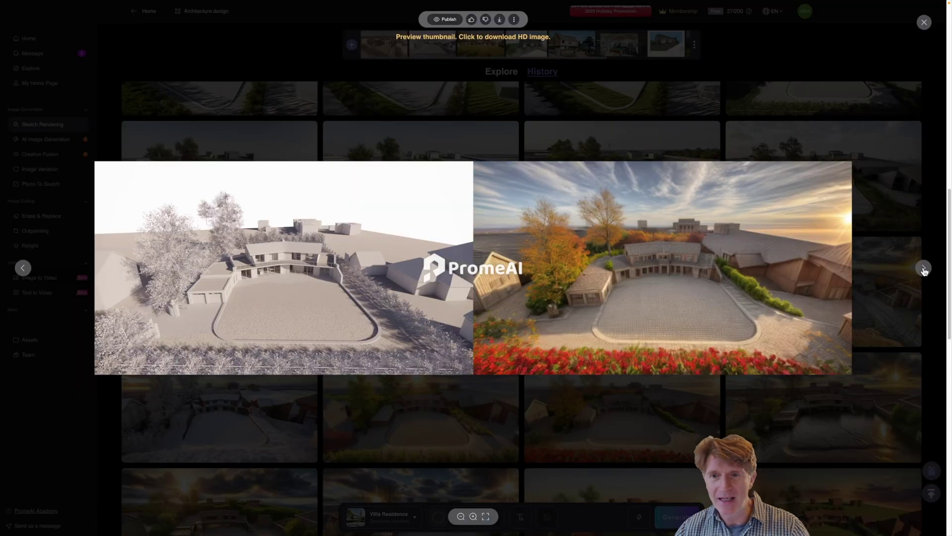
{"action": "left_click", "coordinate": [923, 269]}
{"action": "left_click", "coordinate": [924, 269]}
{"action": "left_click", "coordinate": [925, 271]}
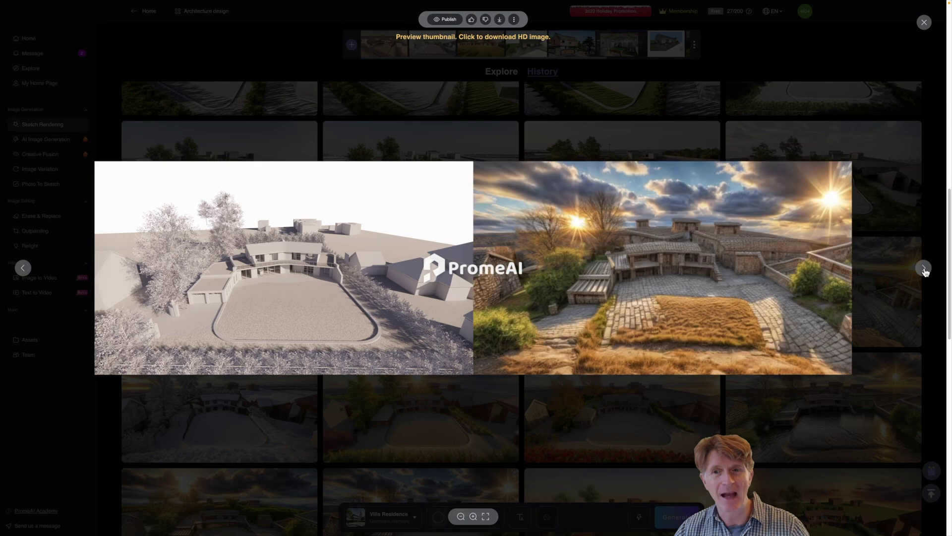
{"action": "left_click", "coordinate": [924, 268]}
{"action": "key", "text": "Escape"}
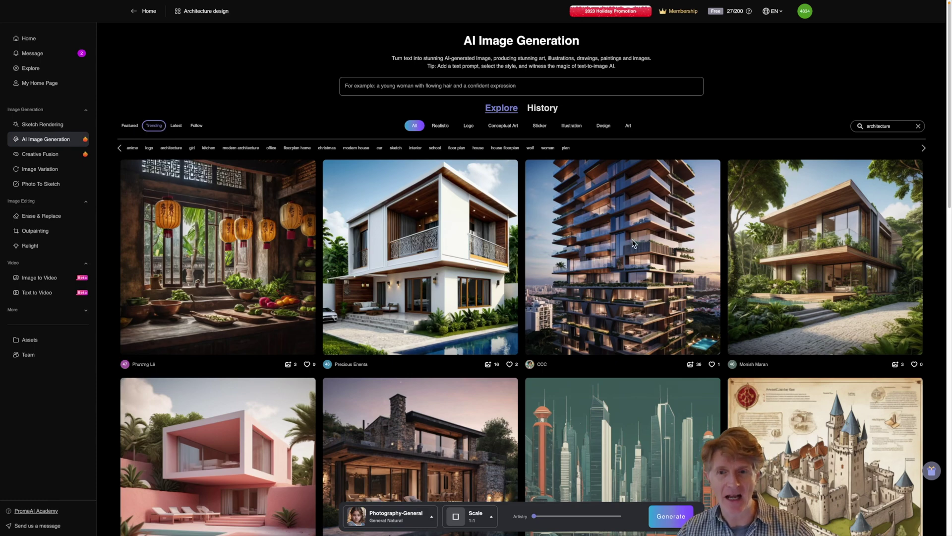
- Paste the prompt 'desert house in the style of frank lloyd wright' and generate images
{"action": "scroll", "coordinate": [633, 239], "scroll_direction": "down", "scroll_amount": 12}
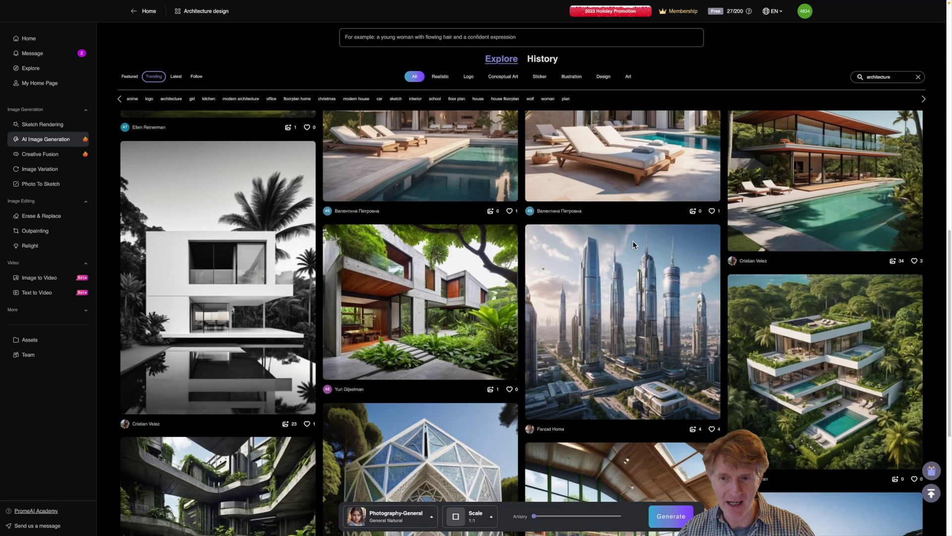
{"action": "scroll", "coordinate": [632, 245], "scroll_direction": "up", "scroll_amount": 7}
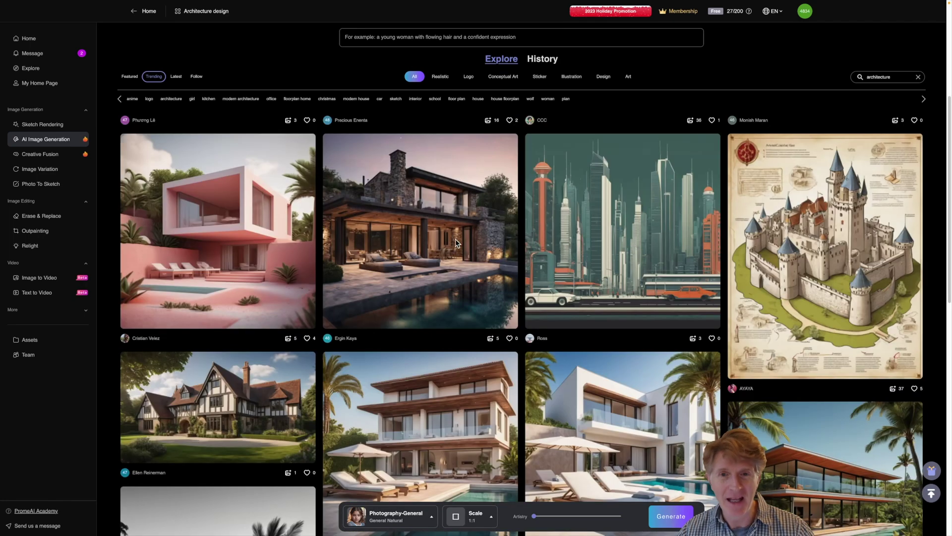
{"action": "scroll", "coordinate": [434, 248], "scroll_direction": "up", "scroll_amount": 5}
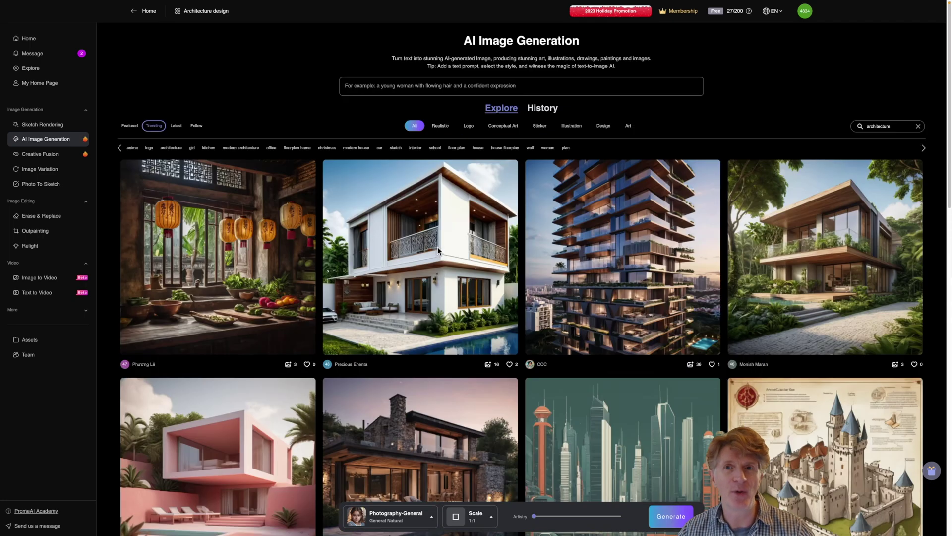
{"action": "left_click", "coordinate": [382, 91]}
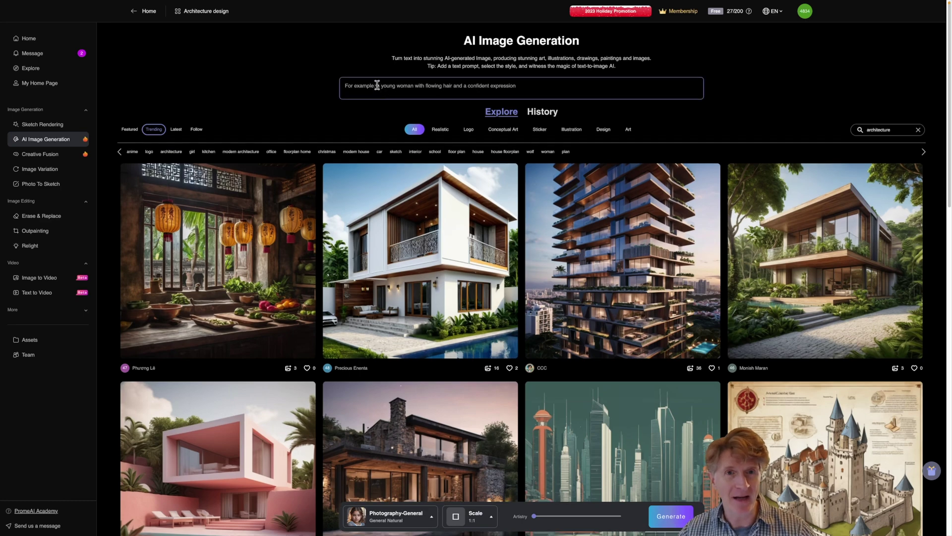
{"action": "type", "text": "desert house in the style of frank lloyd wright"}
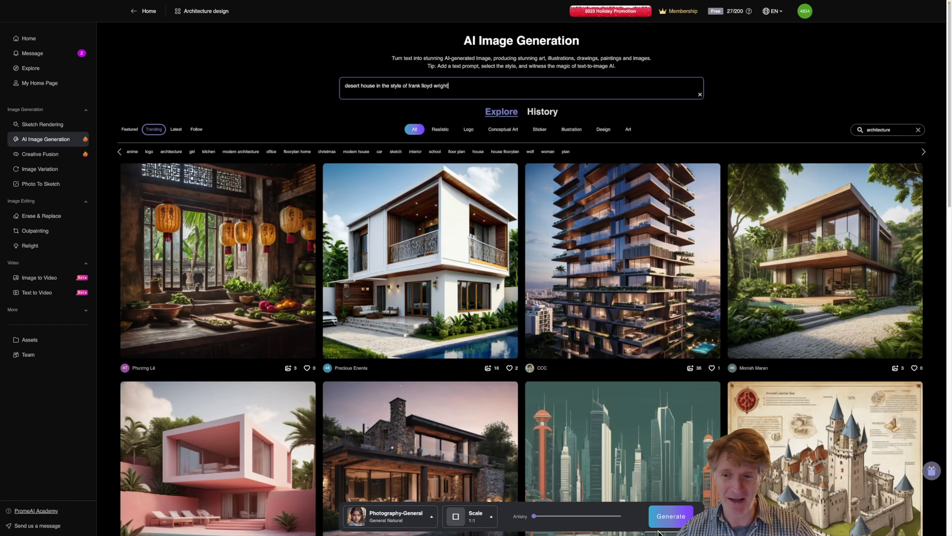
{"action": "left_click", "coordinate": [674, 516]}
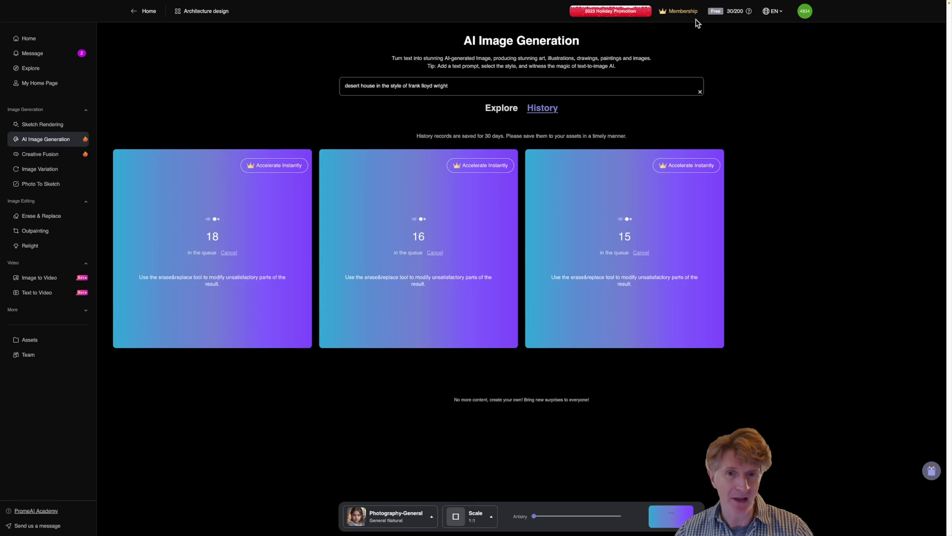
- Look at the membership pricing plans, then return via the PromeAI logo
{"action": "left_click", "coordinate": [680, 13]}
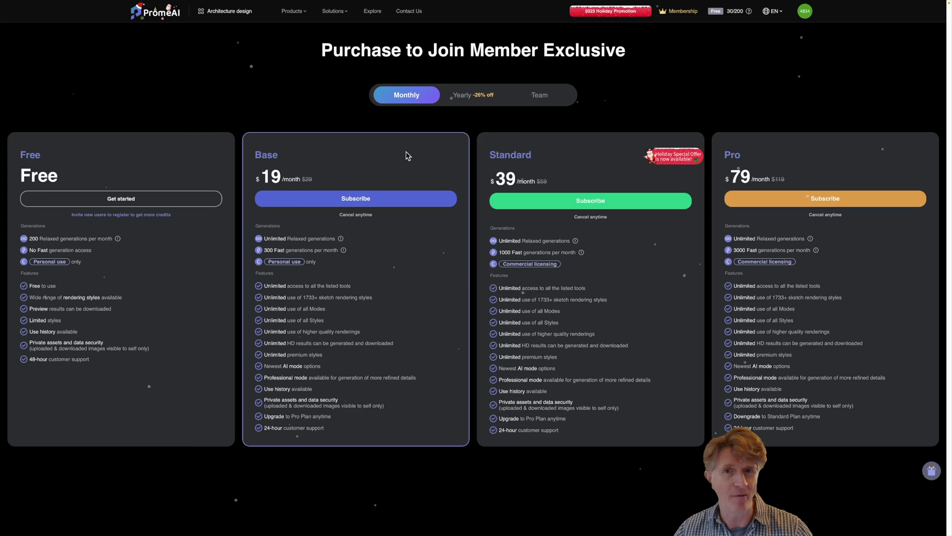
{"action": "left_click", "coordinate": [155, 12]}
- Open the AI Image Generation history and preview each of the three desert-house images full size
{"action": "left_click", "coordinate": [45, 140]}
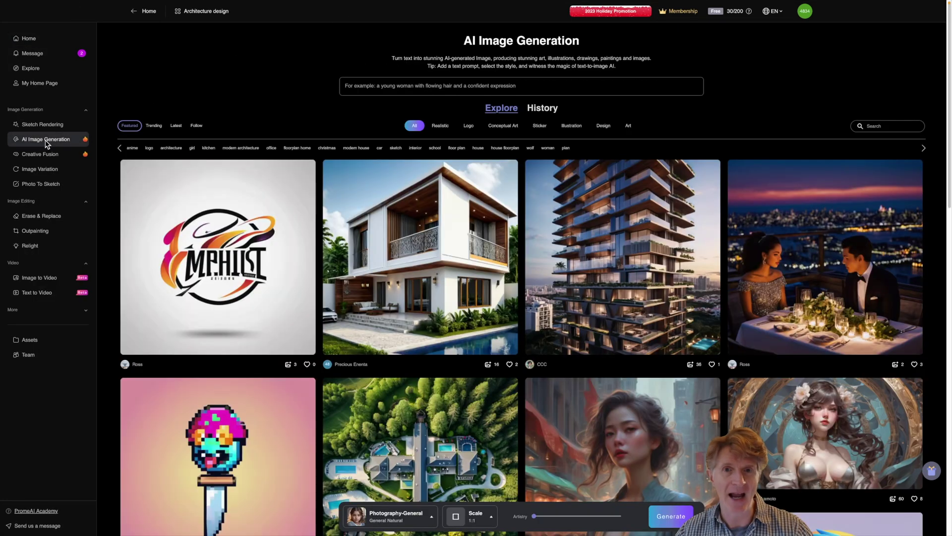
{"action": "left_click", "coordinate": [551, 108]}
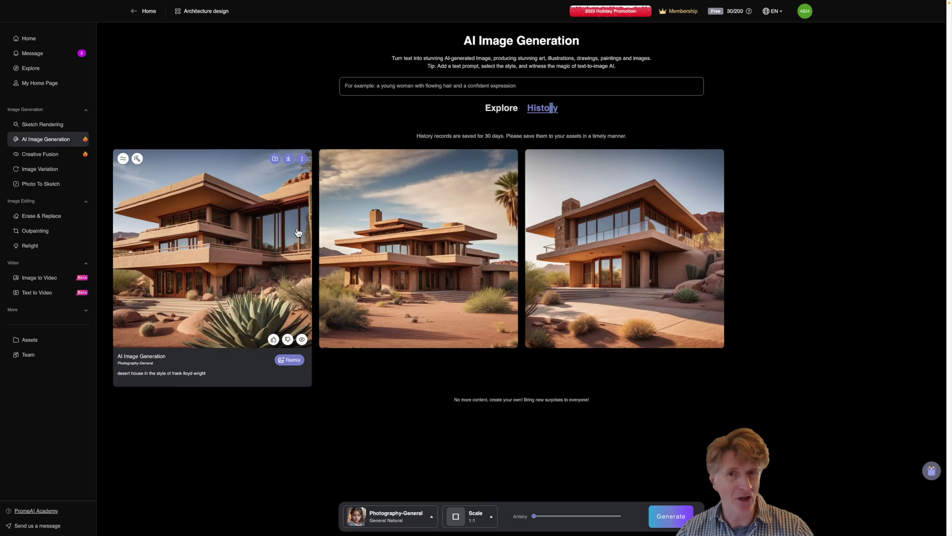
{"action": "left_click", "coordinate": [214, 240]}
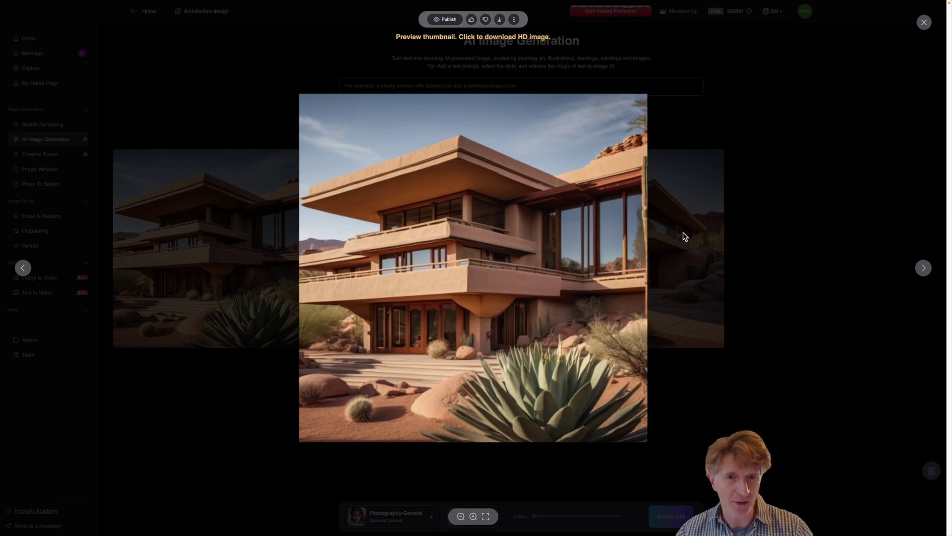
{"action": "left_click", "coordinate": [923, 268]}
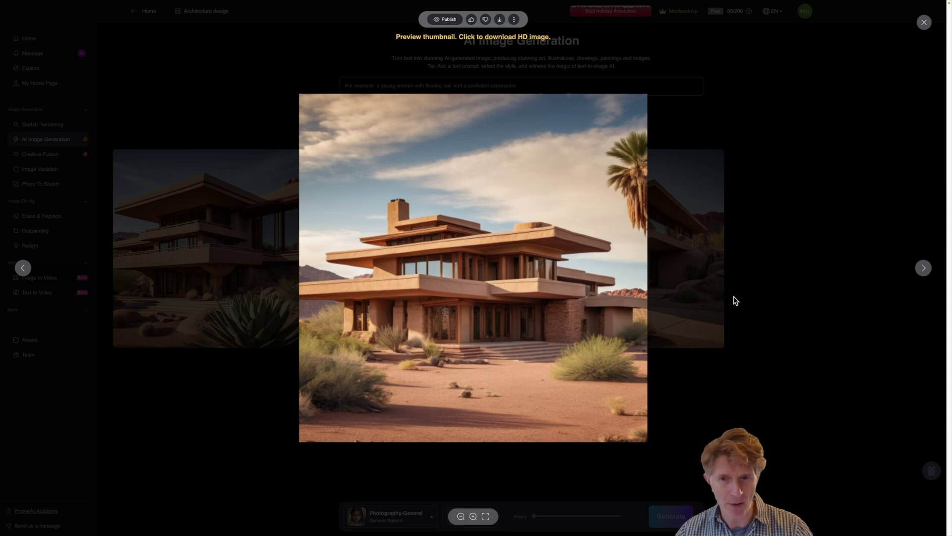
{"action": "left_click", "coordinate": [923, 267]}
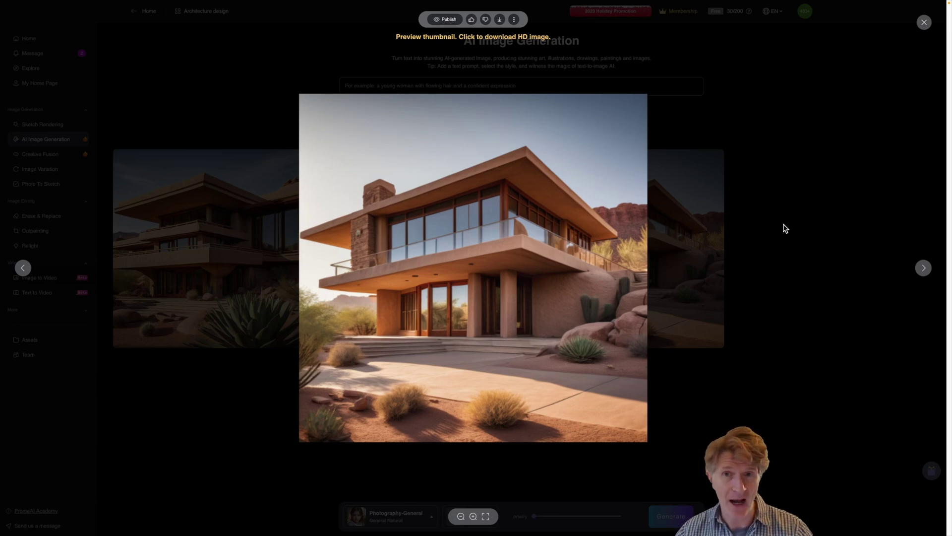
{"action": "left_click", "coordinate": [785, 228]}
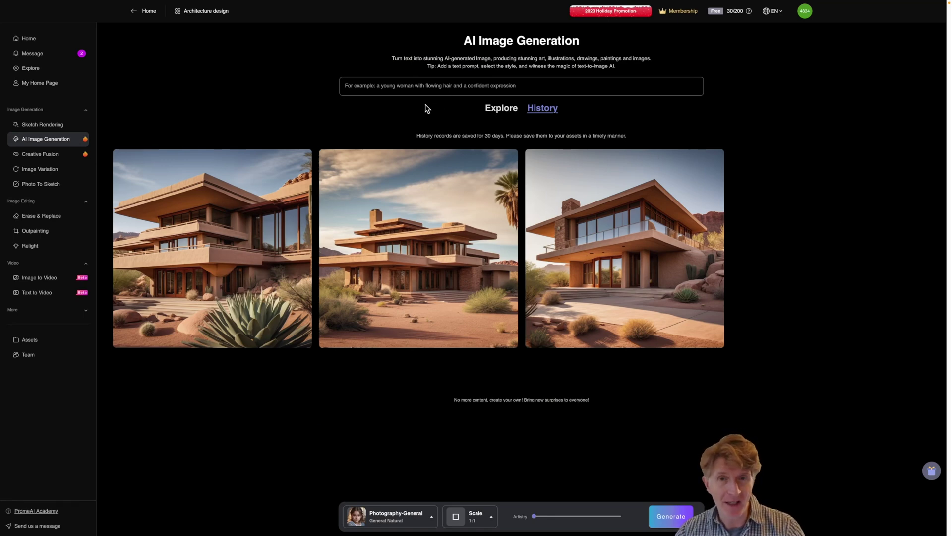
- Remix a history image to reuse its desert-house prompt and generate a second batch of three
{"action": "mouse_move", "coordinate": [410, 180]}
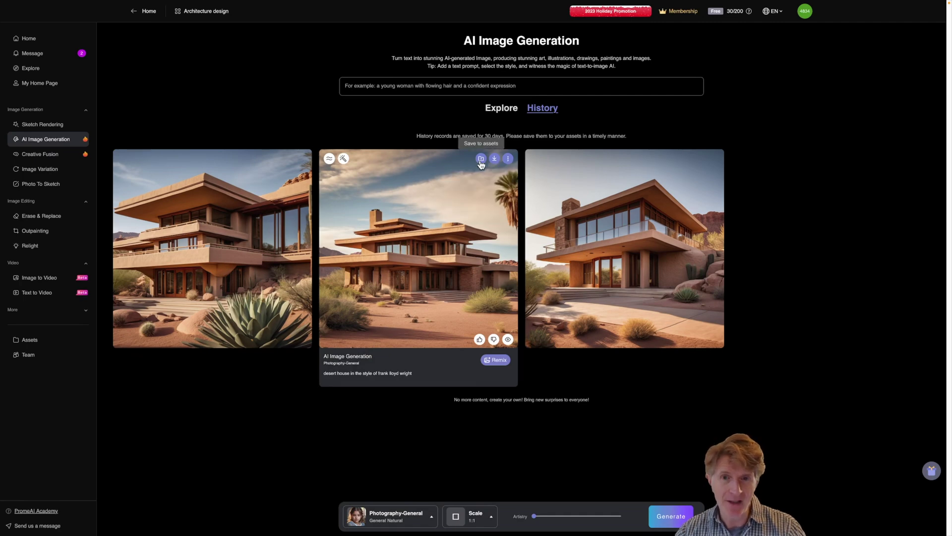
{"action": "mouse_move", "coordinate": [493, 162]}
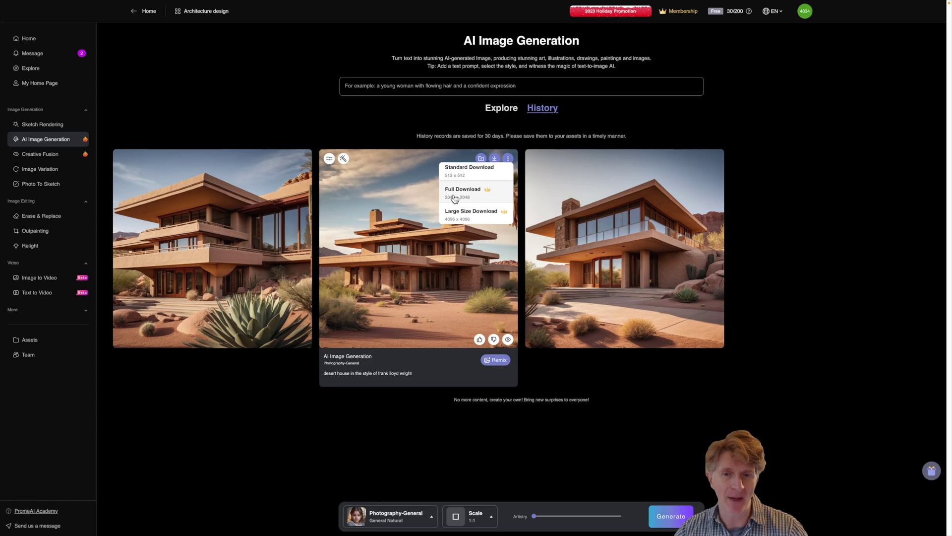
{"action": "left_click", "coordinate": [503, 362]}
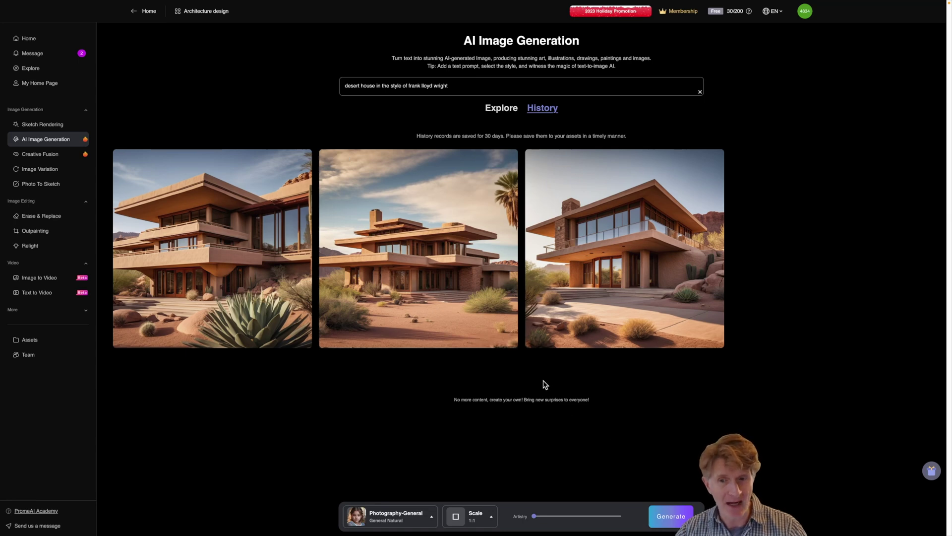
{"action": "left_click", "coordinate": [670, 518]}
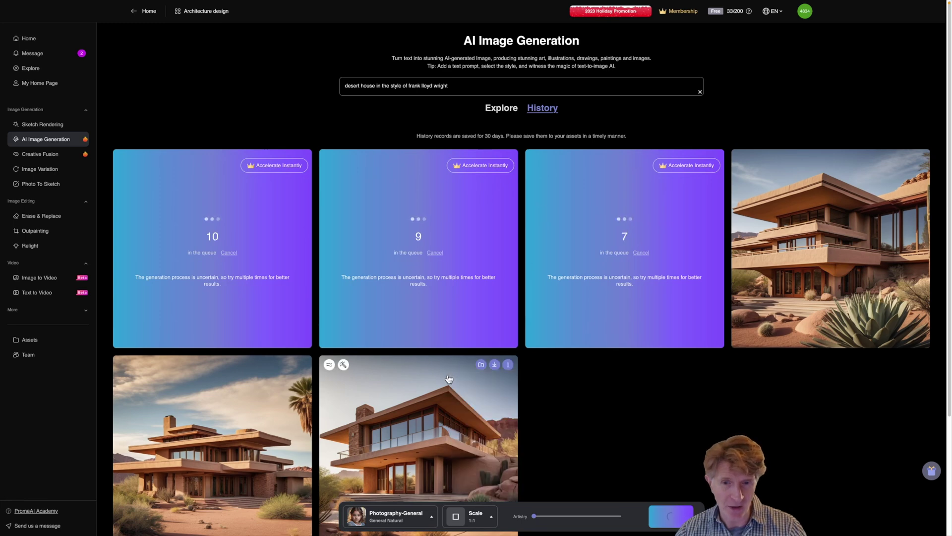
{"action": "mouse_move", "coordinate": [496, 366]}
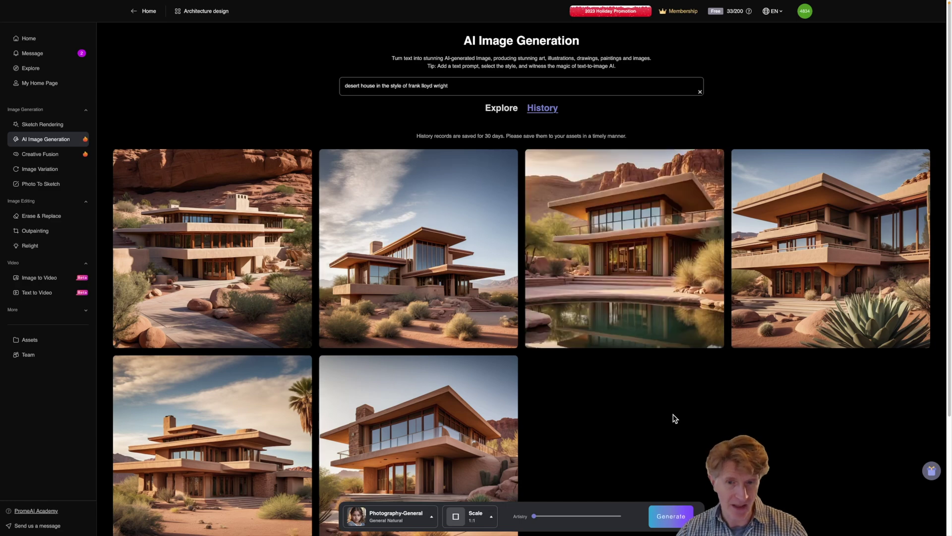
- Preview the three new desert-house renders full size, then close the preview
{"action": "left_click", "coordinate": [243, 270]}
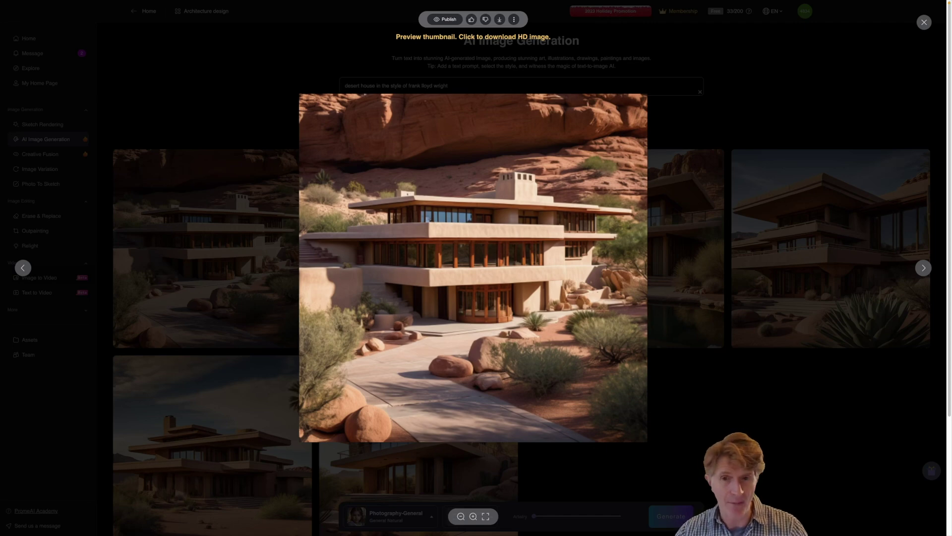
{"action": "left_click", "coordinate": [924, 267]}
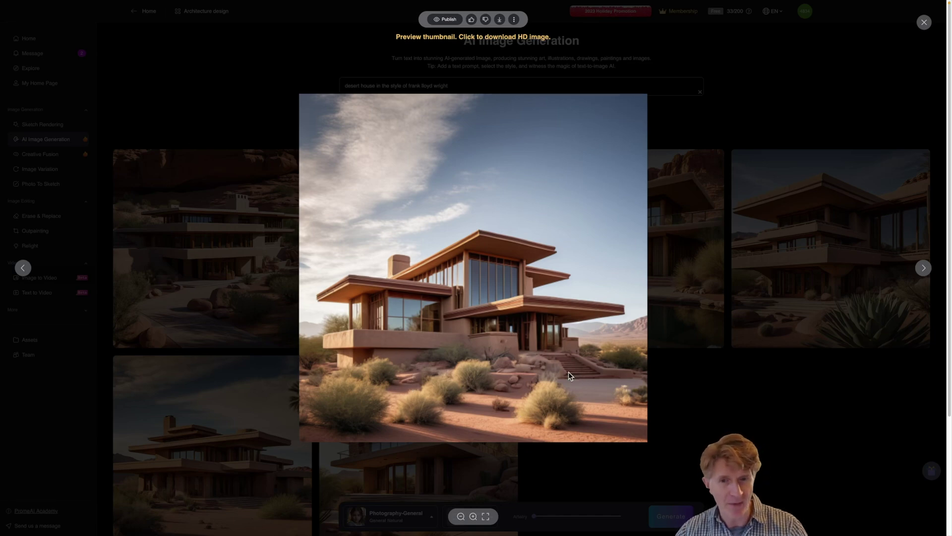
{"action": "left_click", "coordinate": [923, 268]}
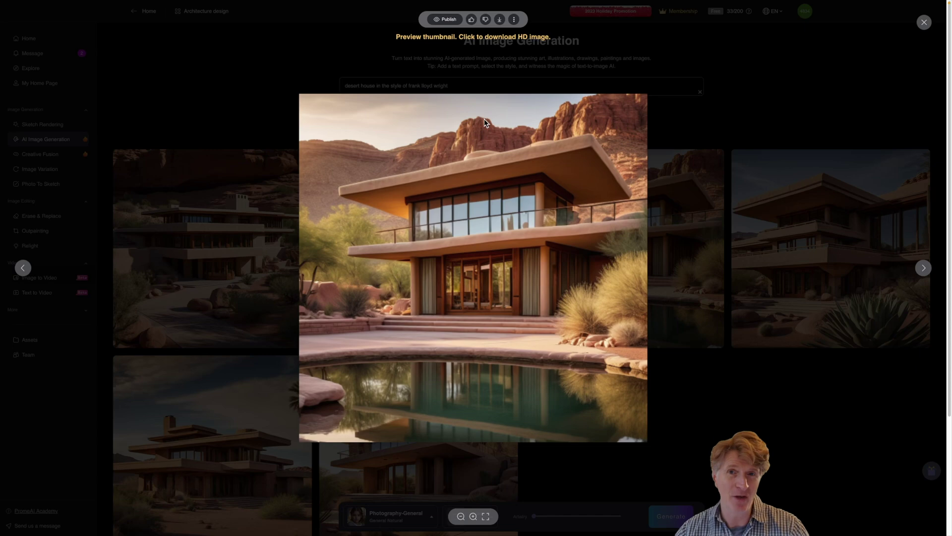
{"action": "left_click", "coordinate": [728, 387]}
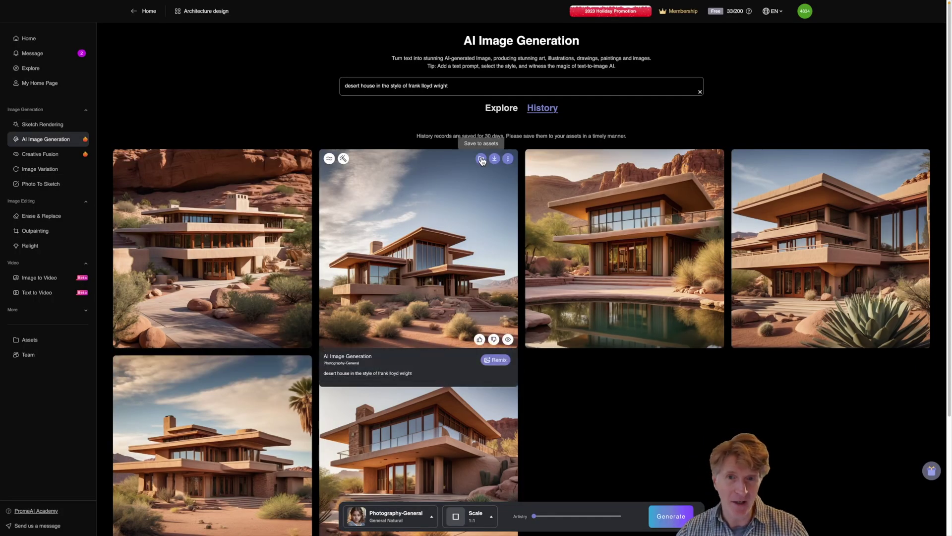
- Retouch the desert house in Erase & Replace, masking the foreground bushes and regenerating them
{"action": "left_click", "coordinate": [343, 159]}
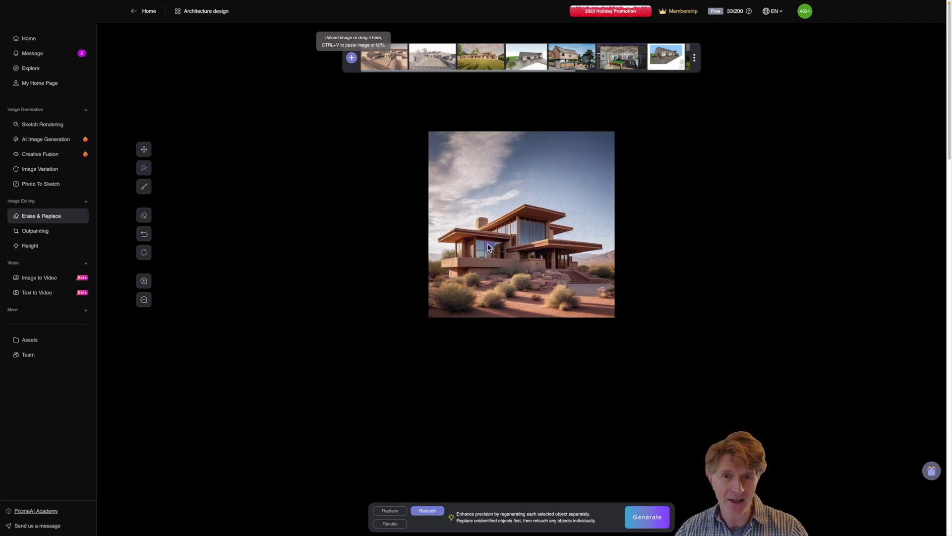
{"action": "left_click", "coordinate": [457, 300]}
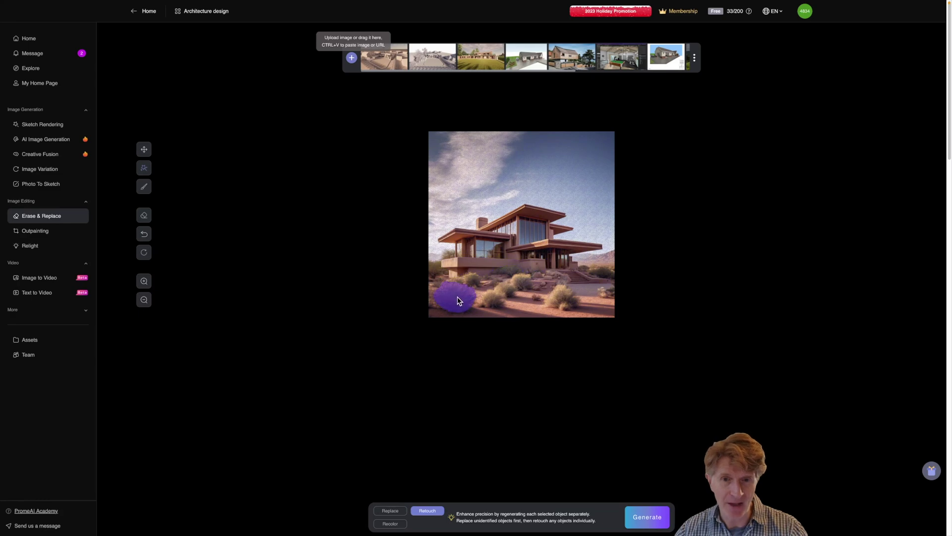
{"action": "left_click", "coordinate": [489, 300]}
{"action": "left_click", "coordinate": [509, 293]}
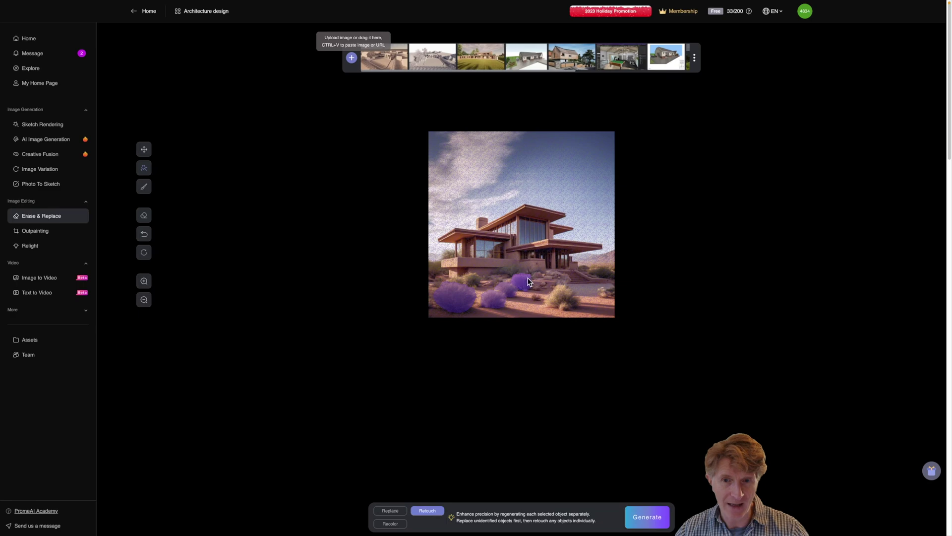
{"action": "left_click", "coordinate": [527, 281]}
{"action": "left_click", "coordinate": [566, 305]}
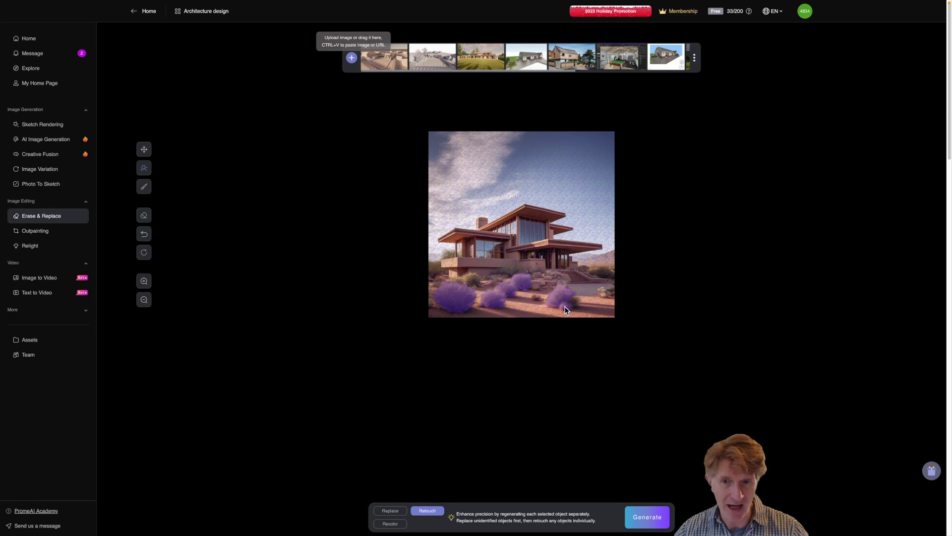
{"action": "left_click", "coordinate": [605, 297]}
{"action": "left_click", "coordinate": [473, 280]}
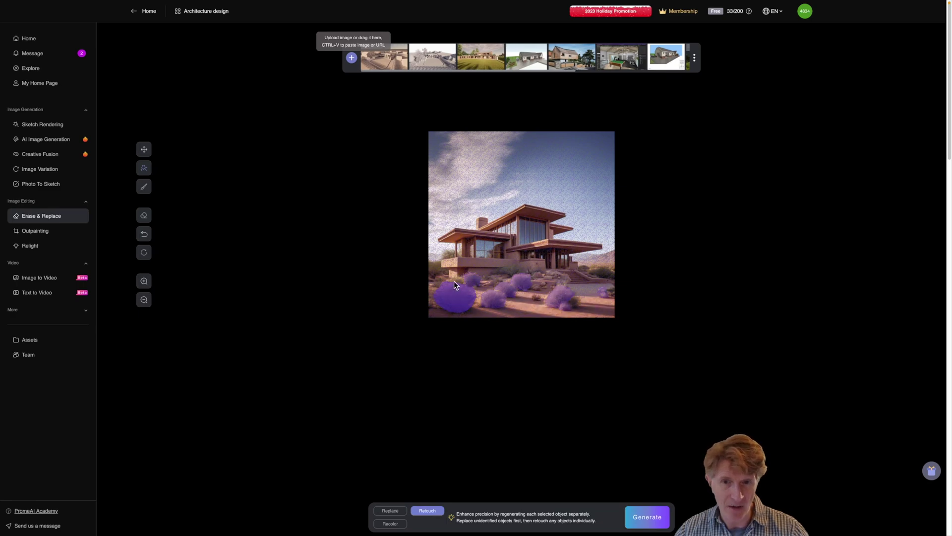
{"action": "left_click", "coordinate": [457, 285]}
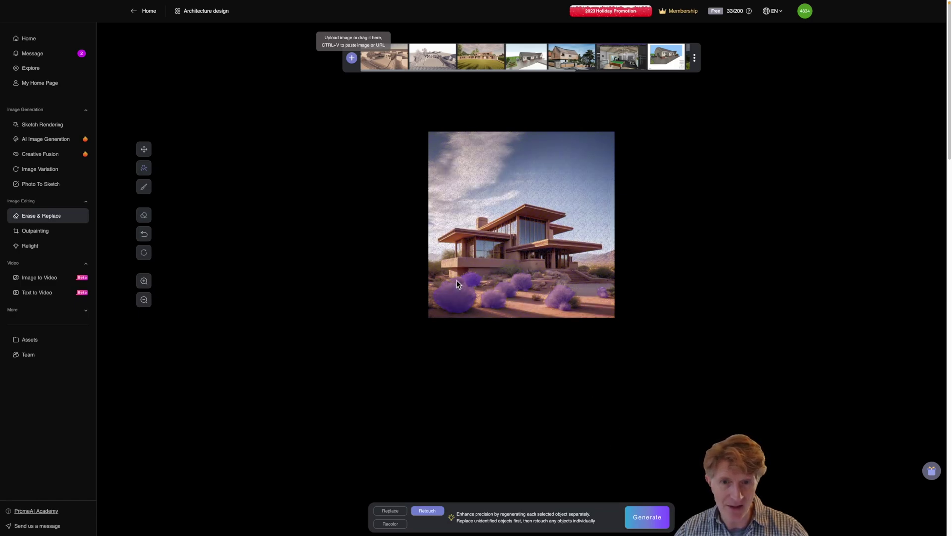
{"action": "left_click", "coordinate": [648, 520]}
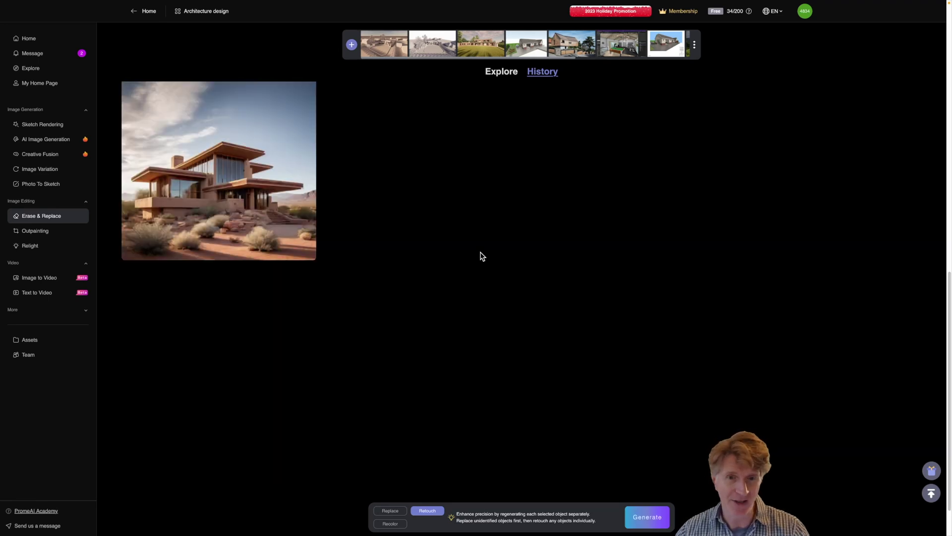
{"action": "mouse_move", "coordinate": [130, 250]}
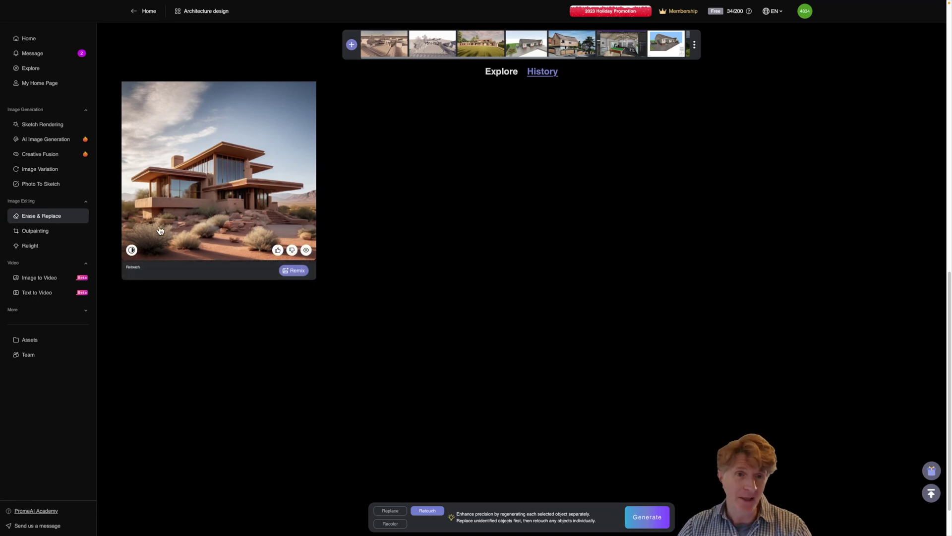
{"action": "left_click", "coordinate": [132, 254]}
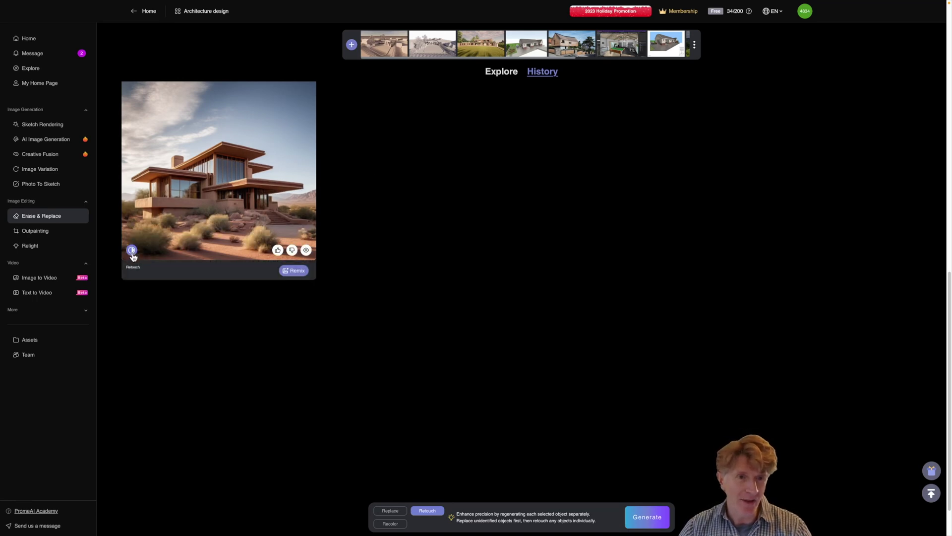
{"action": "left_click", "coordinate": [135, 256]}
{"action": "left_click", "coordinate": [135, 254]}
{"action": "left_click", "coordinate": [135, 253]}
{"action": "left_click", "coordinate": [135, 253]}
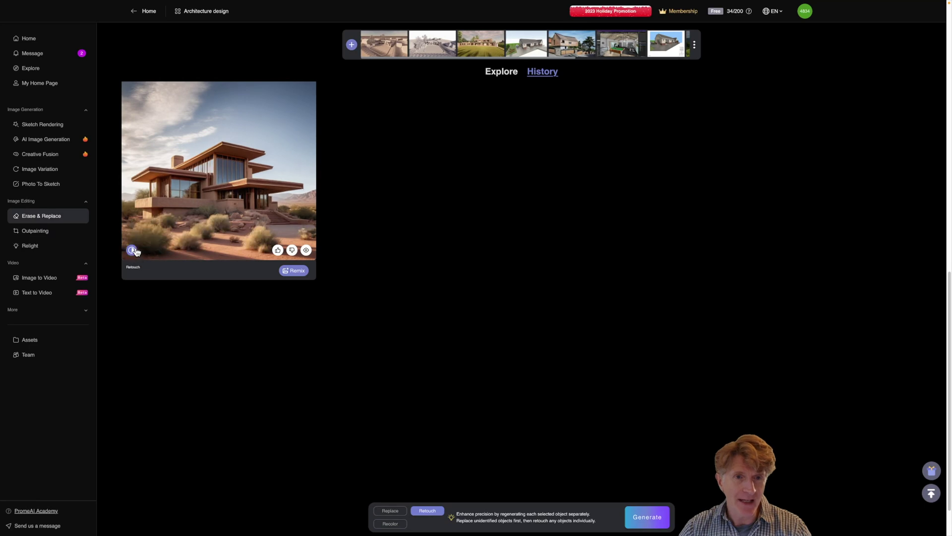
{"action": "left_click", "coordinate": [134, 253]}
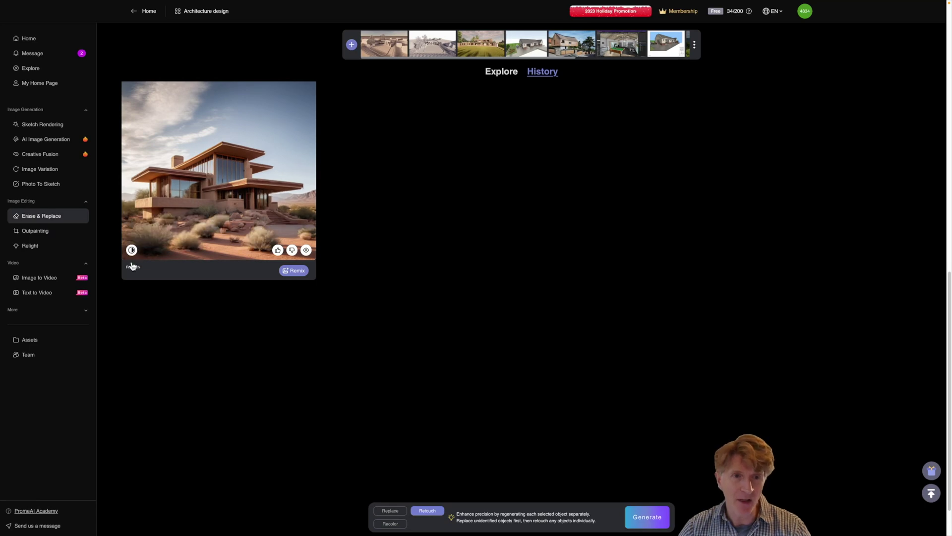
{"action": "left_click", "coordinate": [132, 257]}
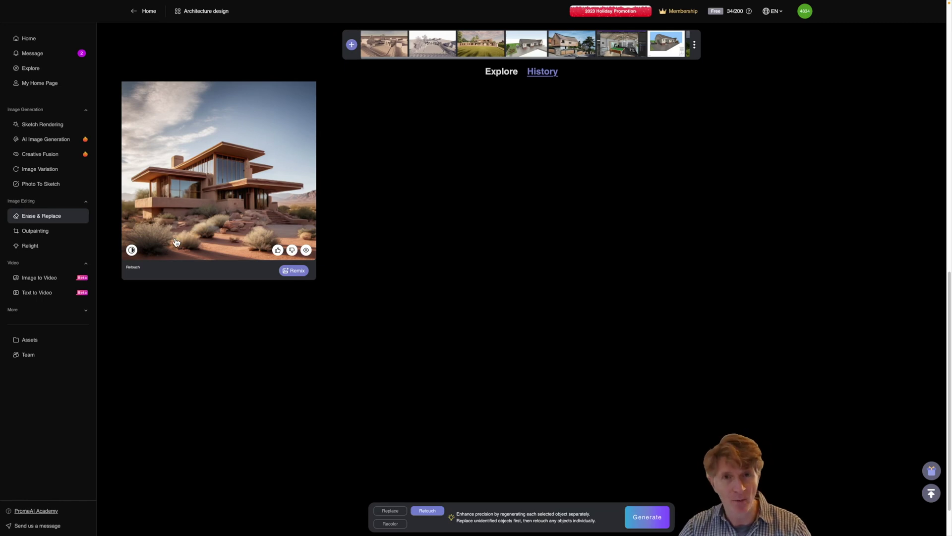
{"action": "mouse_move", "coordinate": [131, 250]}
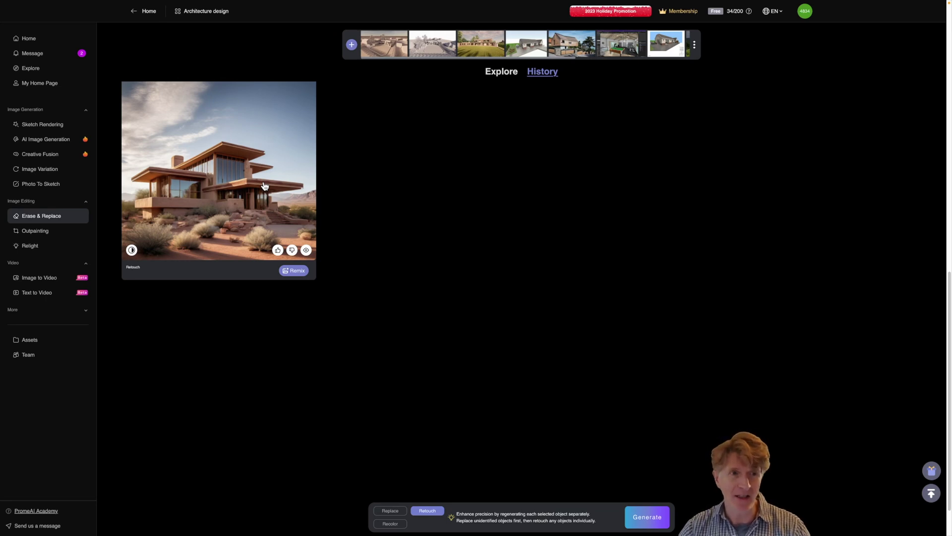
{"action": "left_click", "coordinate": [42, 157]}
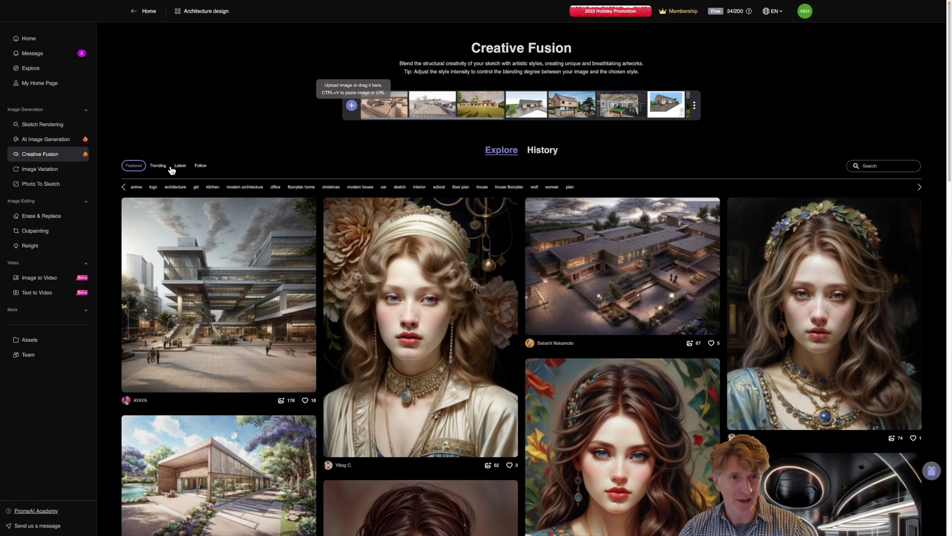
- Browse the restyled interior renders in Creative Fusion History full size, then begin a new upload
{"action": "left_click", "coordinate": [545, 152]}
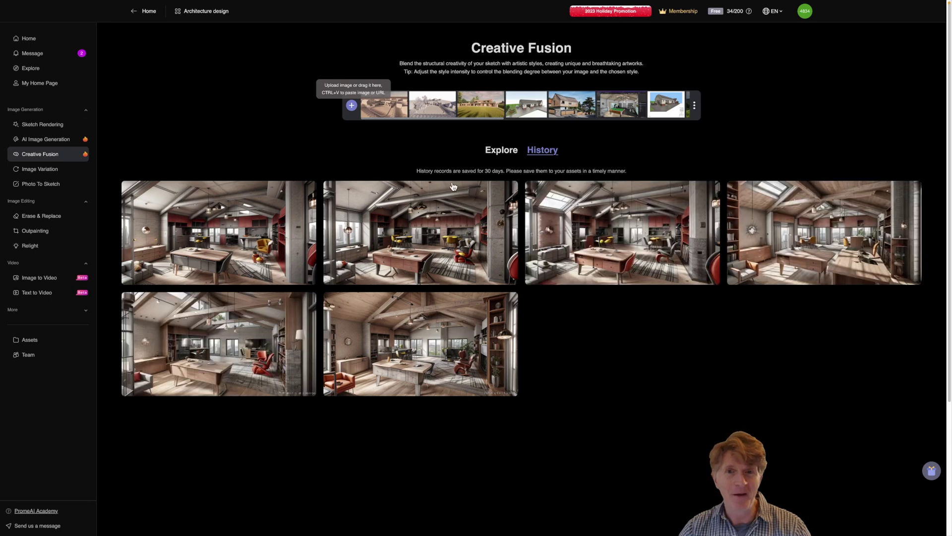
{"action": "mouse_move", "coordinate": [235, 240]}
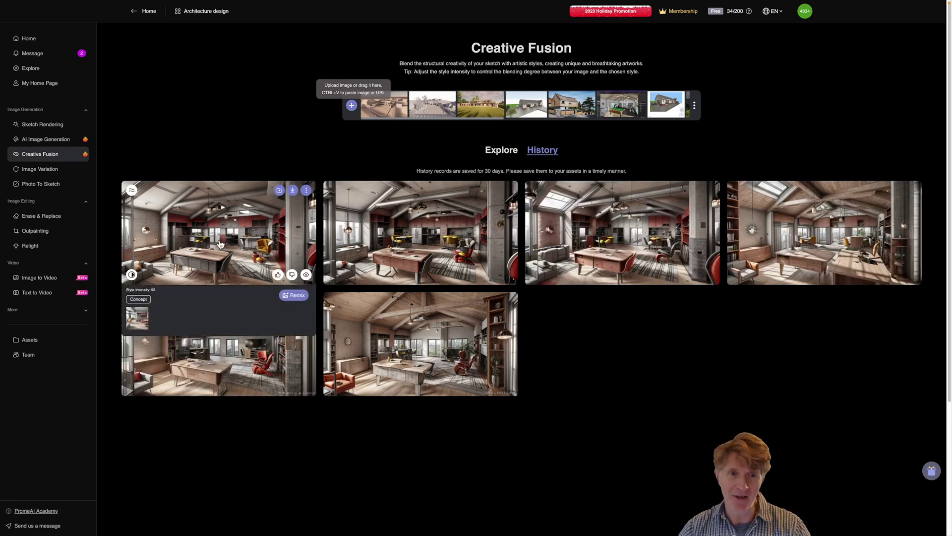
{"action": "left_click", "coordinate": [245, 236]}
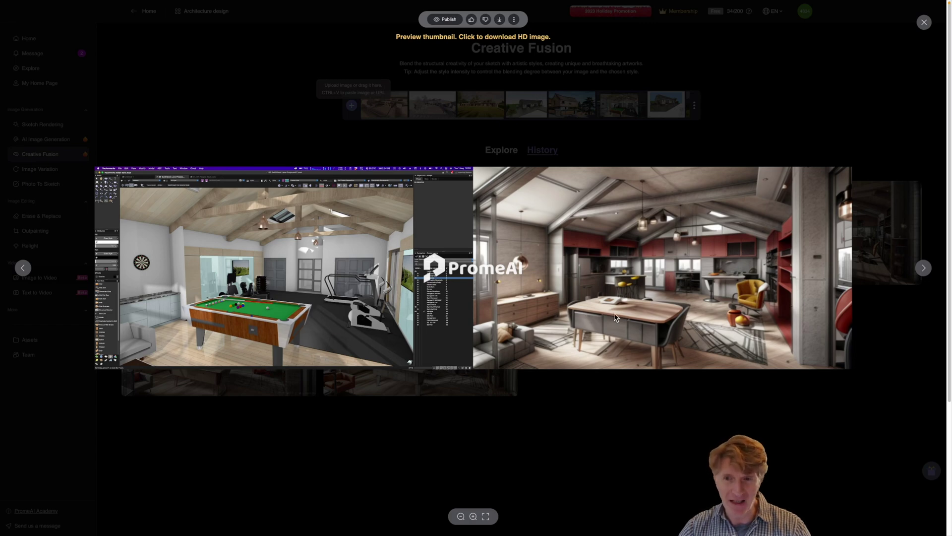
{"action": "left_click", "coordinate": [924, 268]}
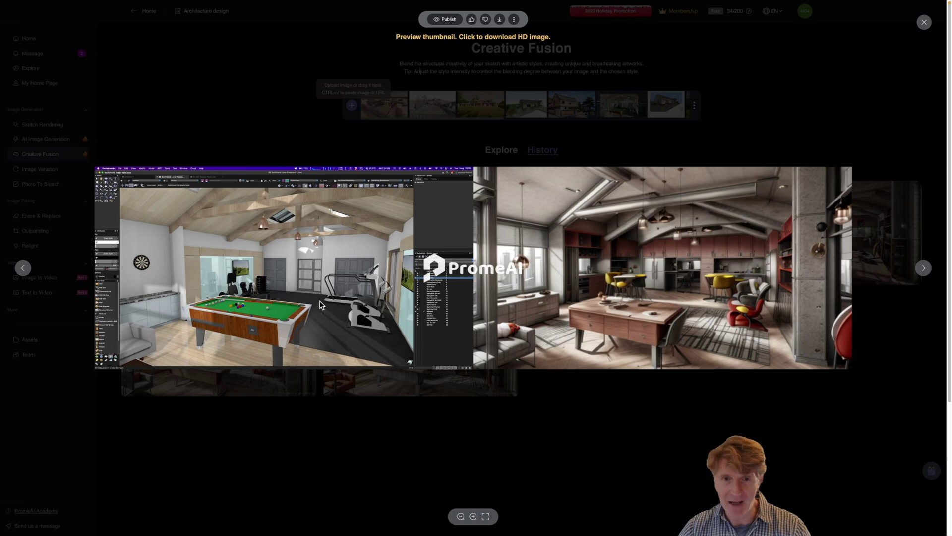
{"action": "left_click", "coordinate": [924, 268]}
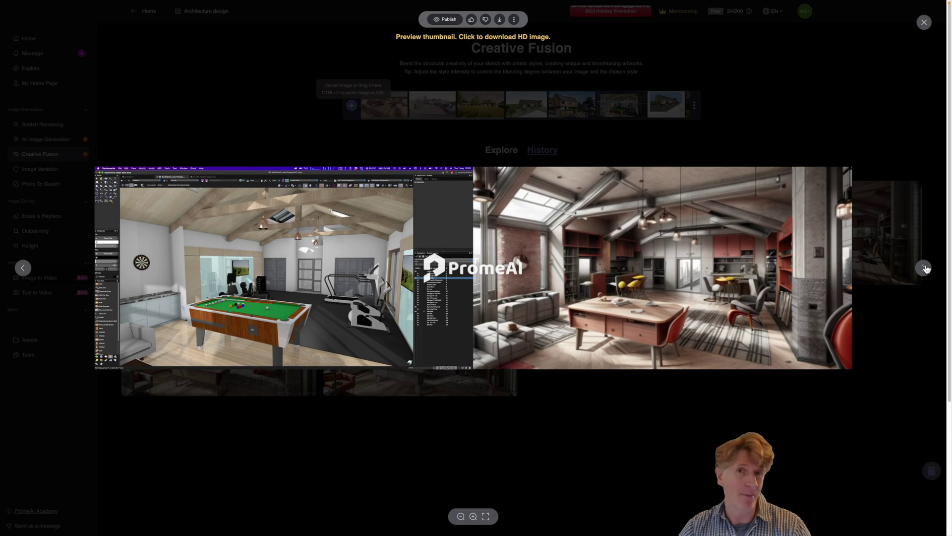
{"action": "left_click", "coordinate": [924, 267]}
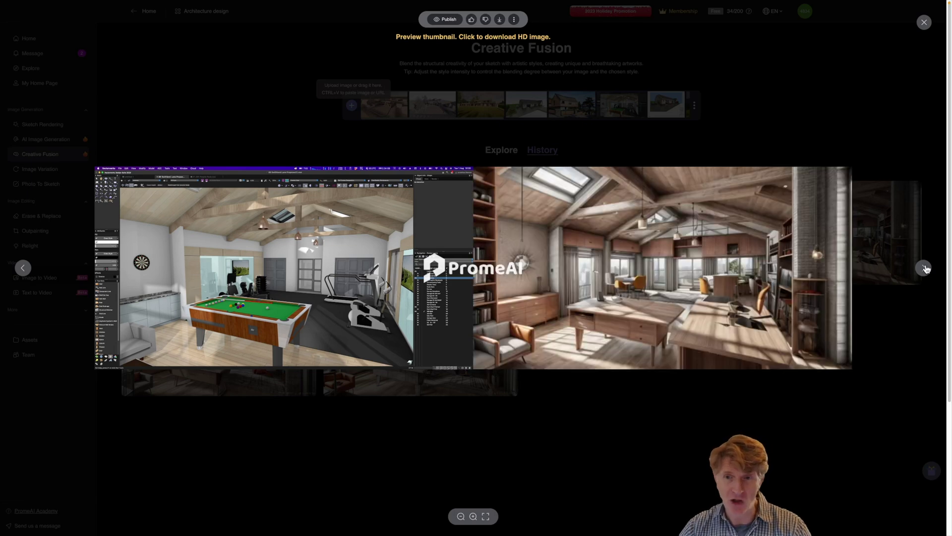
{"action": "left_click", "coordinate": [924, 268]}
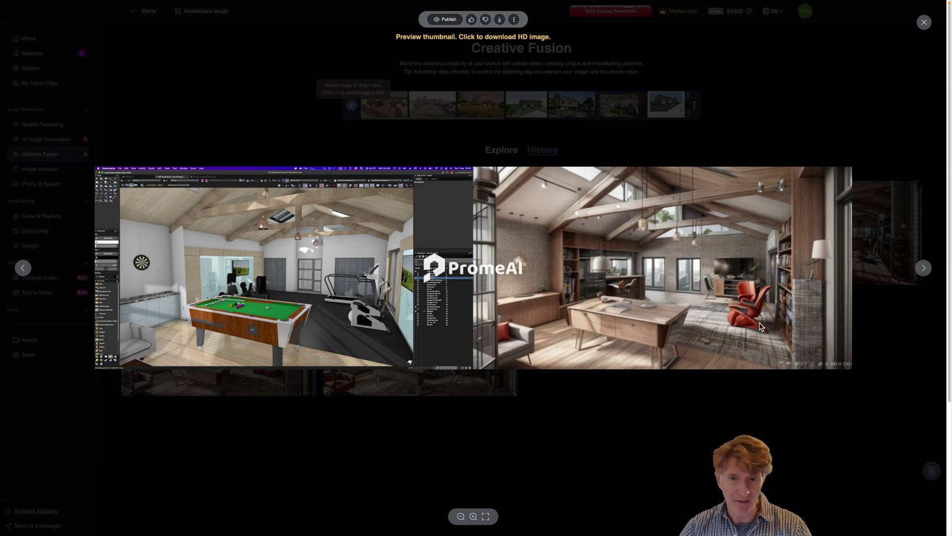
{"action": "left_click", "coordinate": [889, 72]}
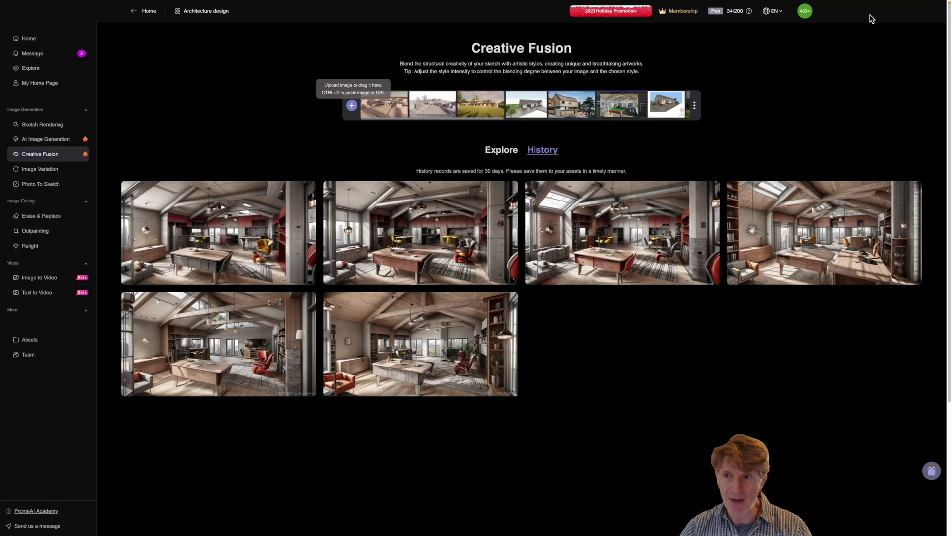
{"action": "left_click", "coordinate": [352, 106]}
- Upload Enscape_4.jpeg as the Creative Fusion source image
{"action": "left_click", "coordinate": [352, 166]}
{"action": "key", "text": "space"}
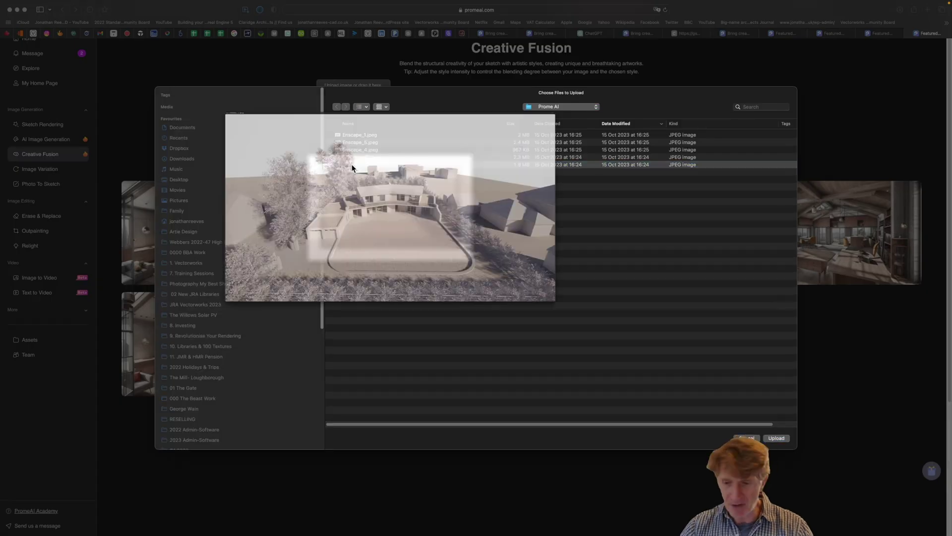
{"action": "key", "text": "Up"}
{"action": "key", "text": "Up"}
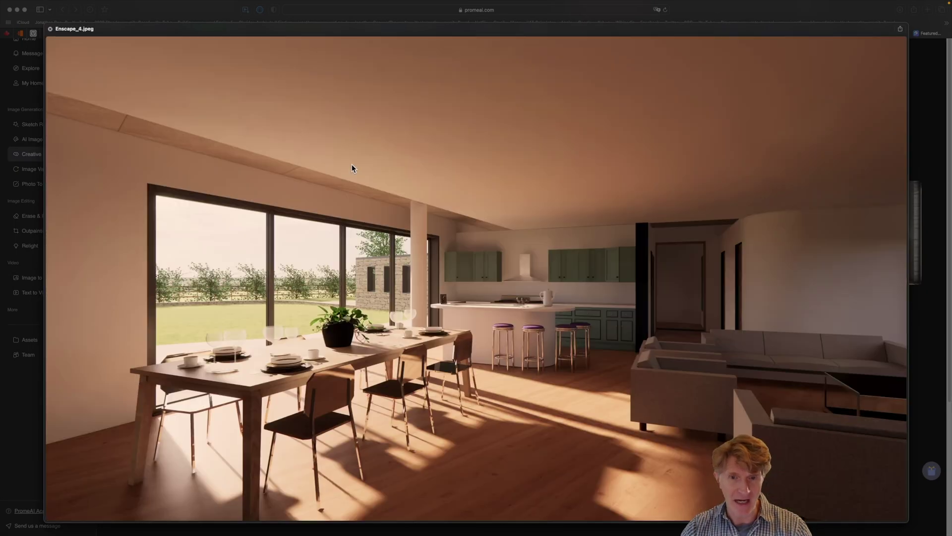
{"action": "key", "text": "space"}
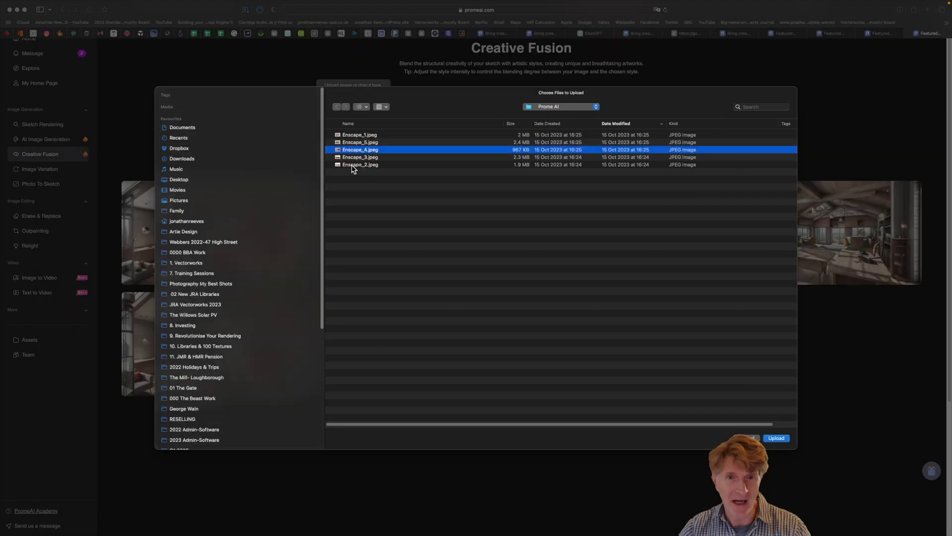
{"action": "double_click", "coordinate": [351, 150]}
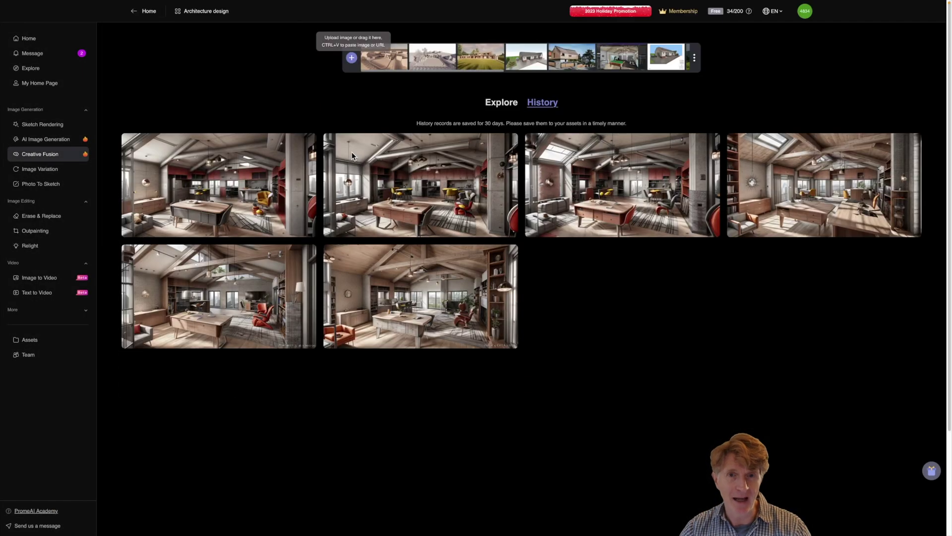
{"action": "mouse_move", "coordinate": [353, 155]}
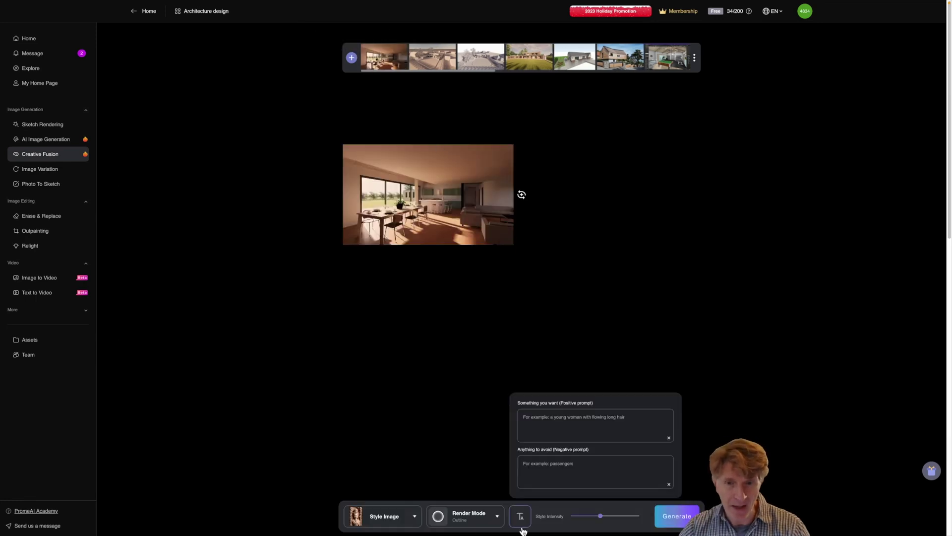
- Choose the palm-lined terrace from the Landscape Architecture examples as the style image
{"action": "mouse_move", "coordinate": [404, 517]}
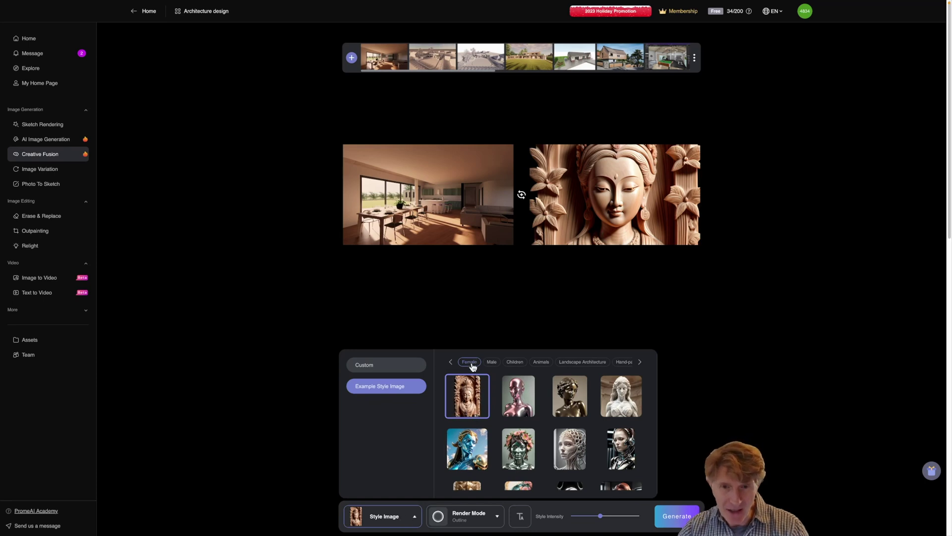
{"action": "left_click", "coordinate": [568, 363]}
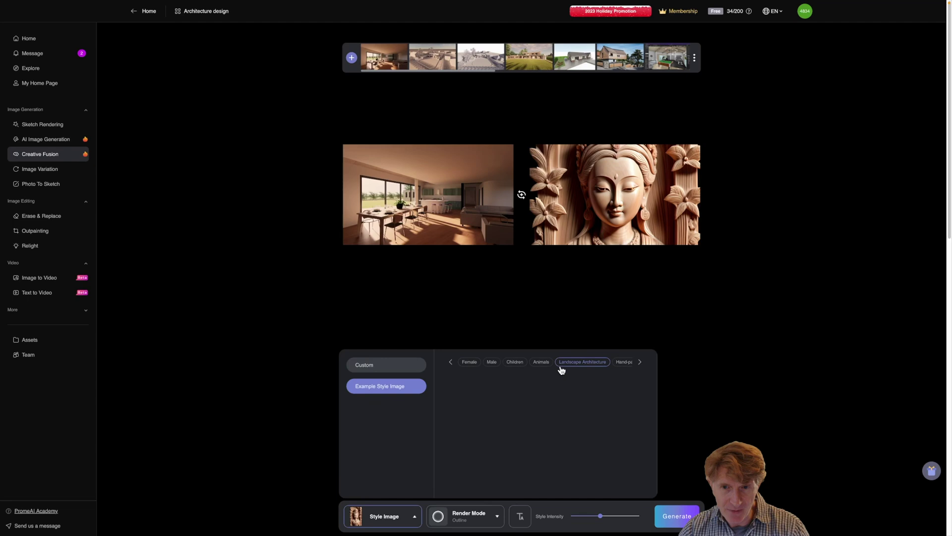
{"action": "left_click", "coordinate": [395, 387]}
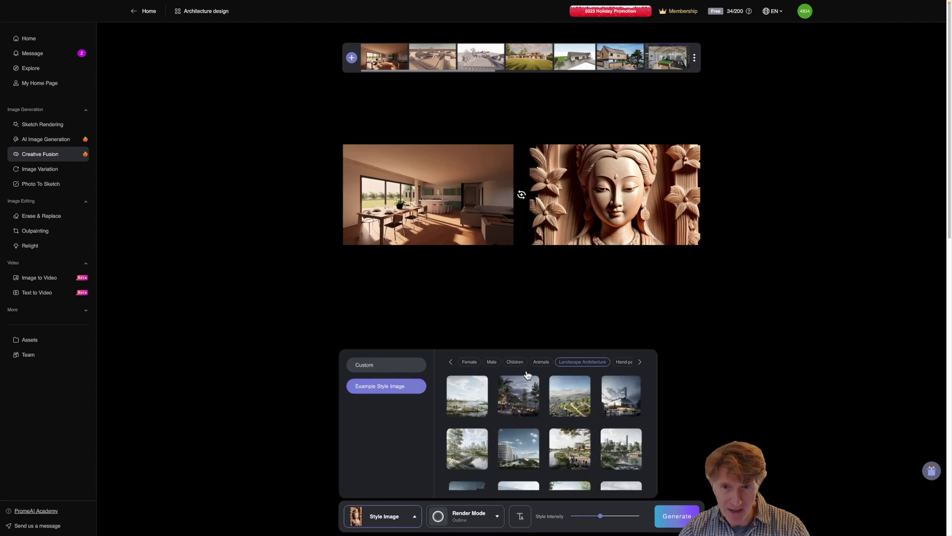
{"action": "left_click", "coordinate": [638, 363]}
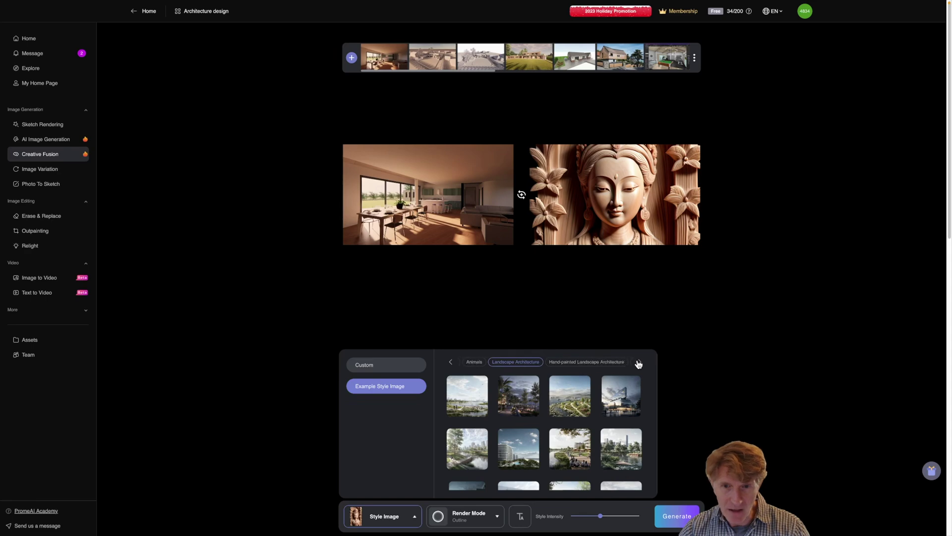
{"action": "left_click", "coordinate": [588, 365]}
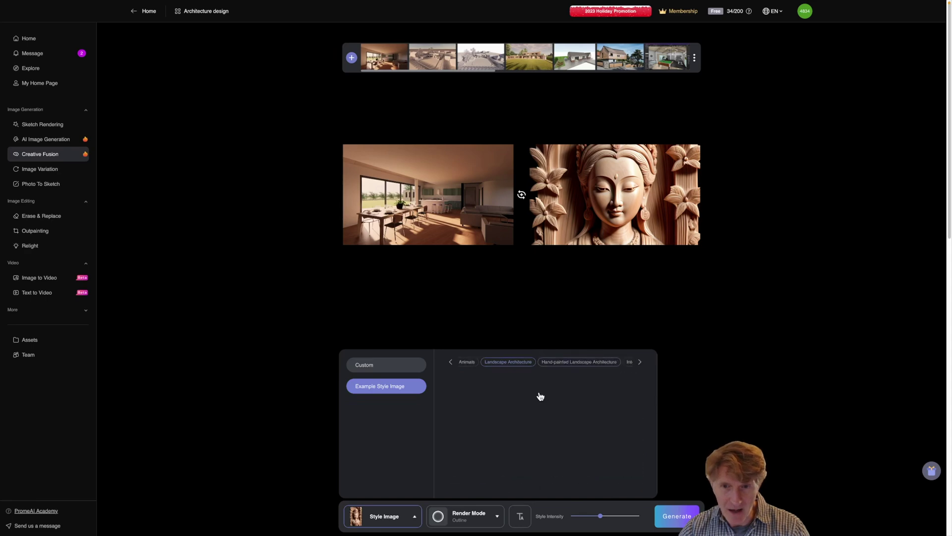
{"action": "left_click", "coordinate": [511, 363]}
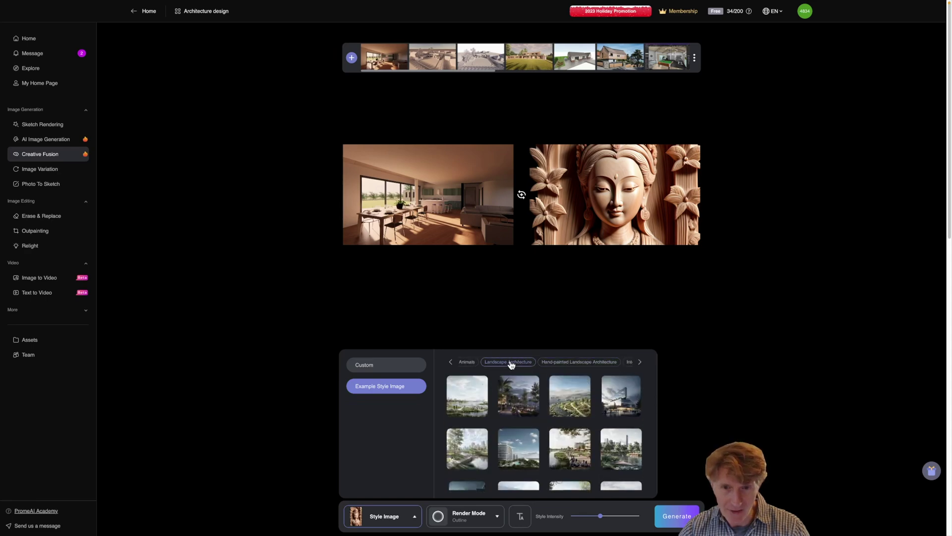
{"action": "left_click", "coordinate": [515, 408]}
{"action": "left_click", "coordinate": [483, 517]}
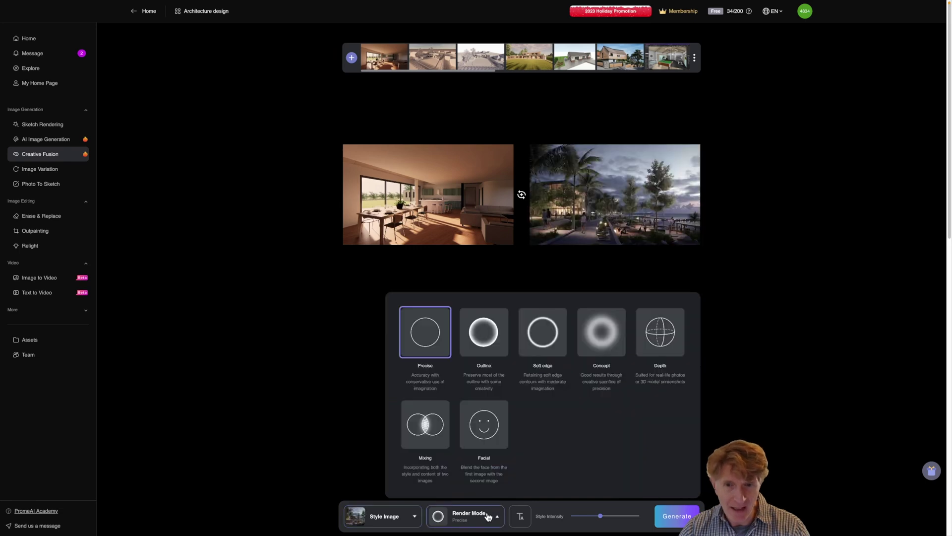
- Set the render mode to Concept and generate the fused terrace images
{"action": "left_click", "coordinate": [600, 343]}
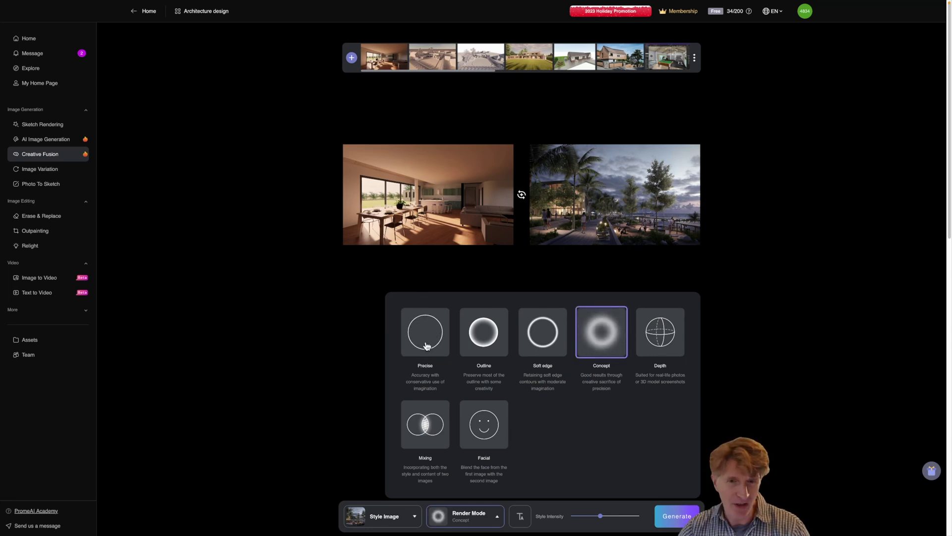
{"action": "left_click", "coordinate": [430, 258]}
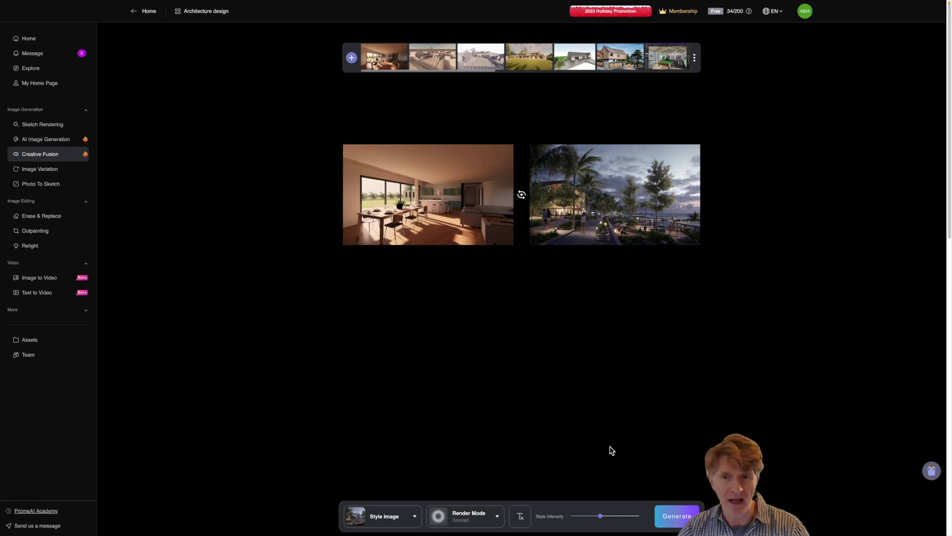
{"action": "left_click", "coordinate": [678, 518]}
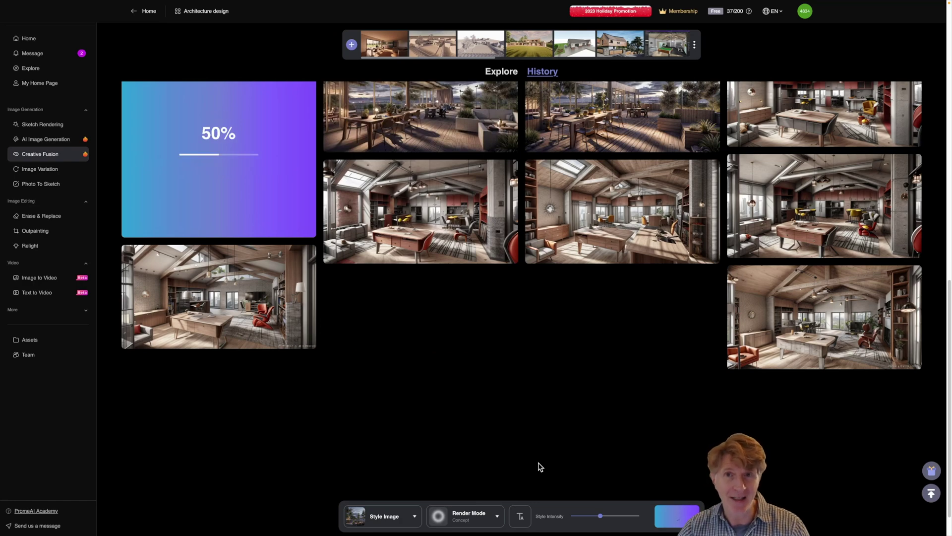
{"action": "left_click", "coordinate": [224, 125]}
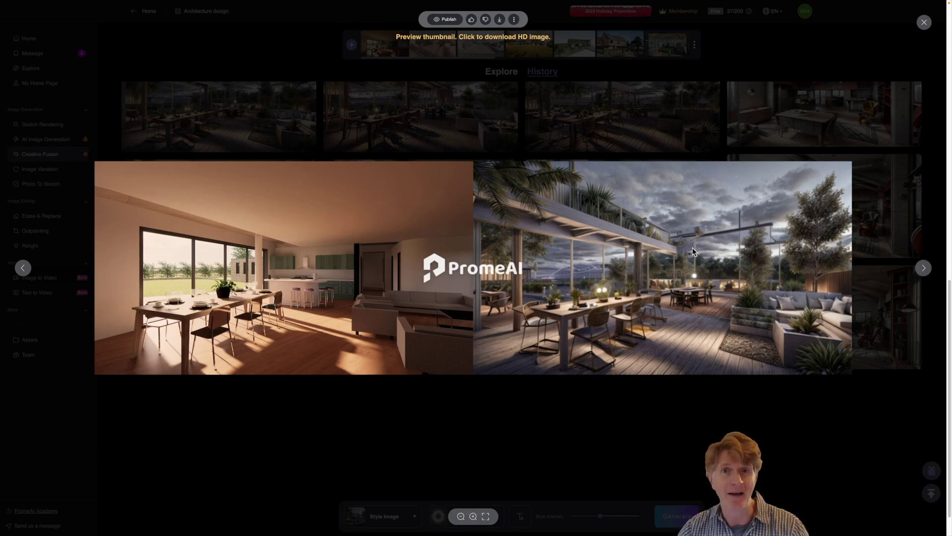
- Compare the generated dusk terrace variants full size, then close the preview
{"action": "left_click", "coordinate": [924, 272]}
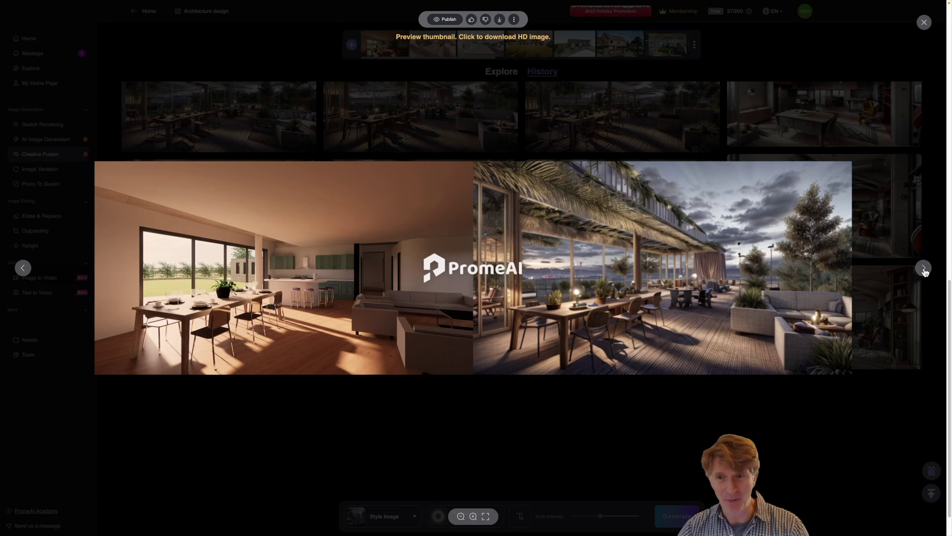
{"action": "left_click", "coordinate": [925, 271]}
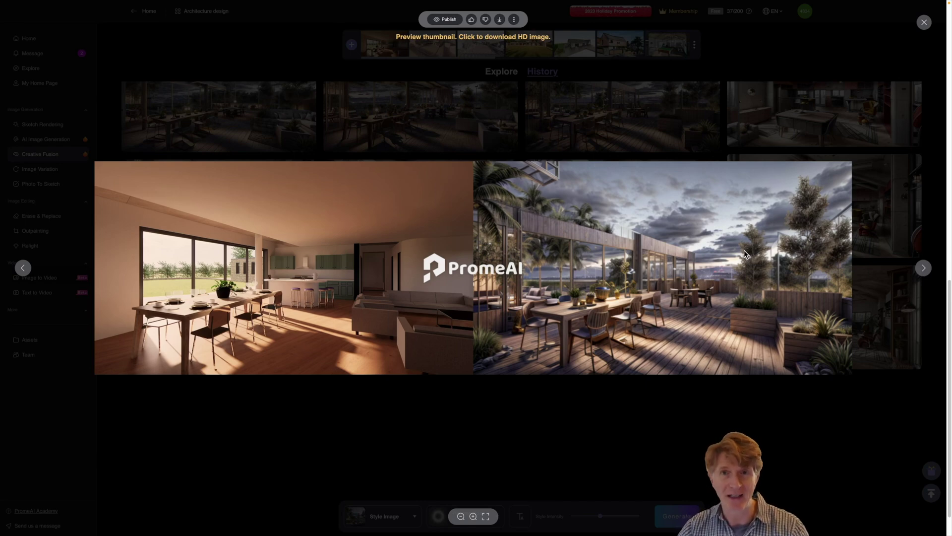
{"action": "key", "text": "Escape"}
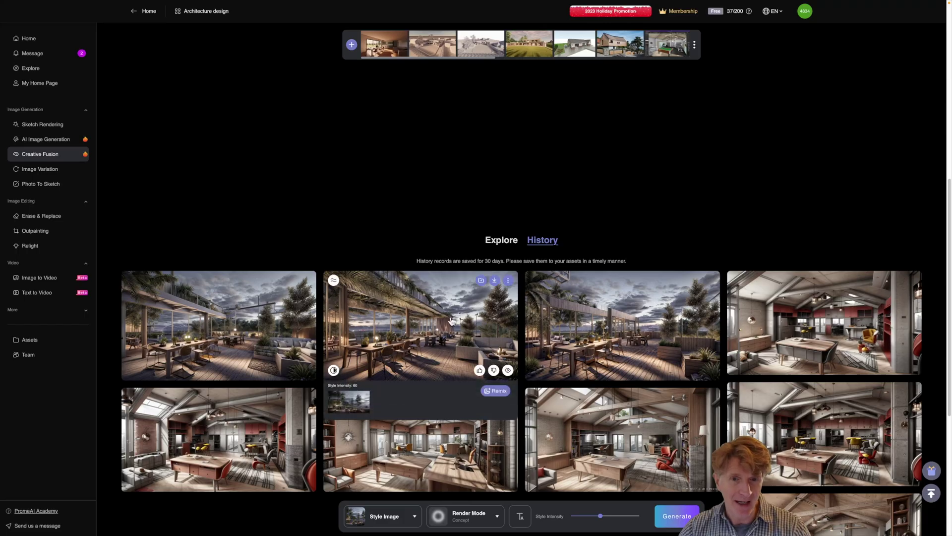
- Send the terrace result to Image to Video and generate a clip
{"action": "left_click", "coordinate": [507, 280]}
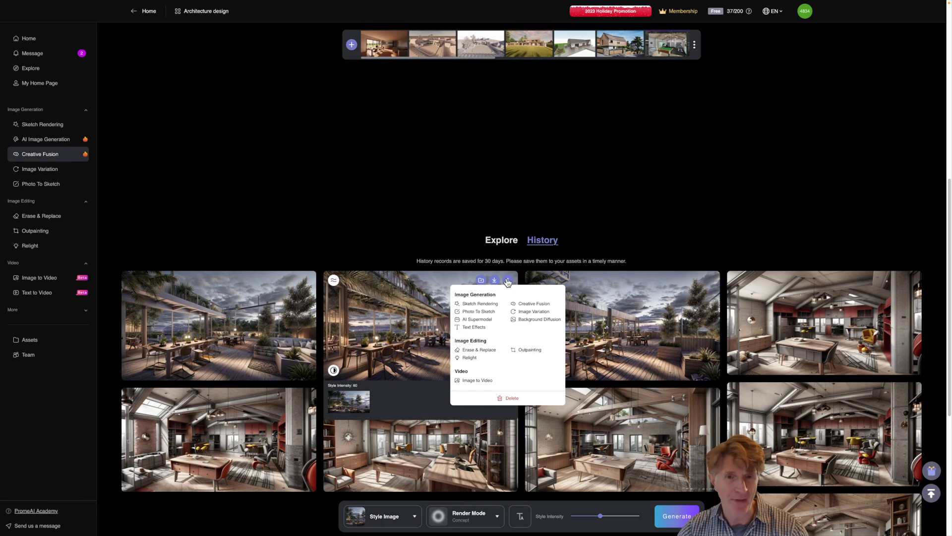
{"action": "left_click", "coordinate": [478, 381]}
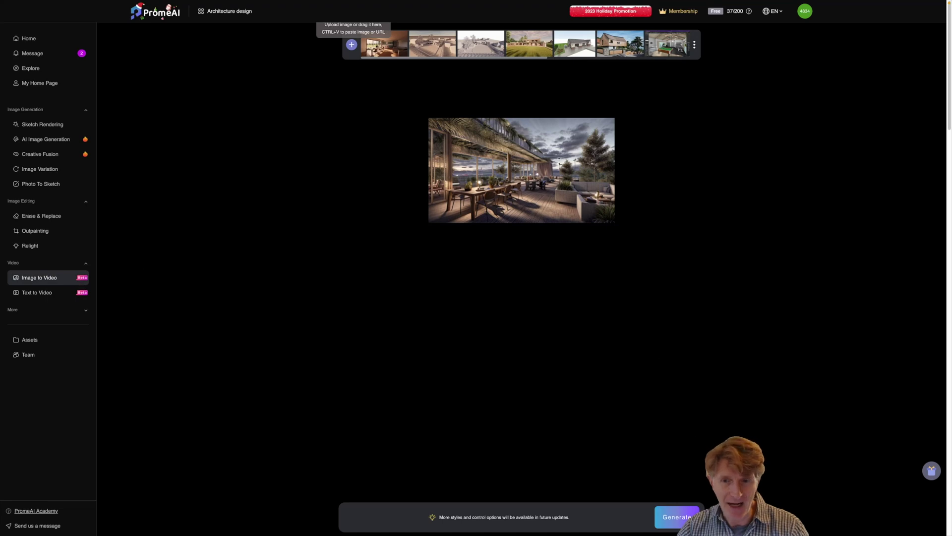
{"action": "left_click", "coordinate": [676, 517]}
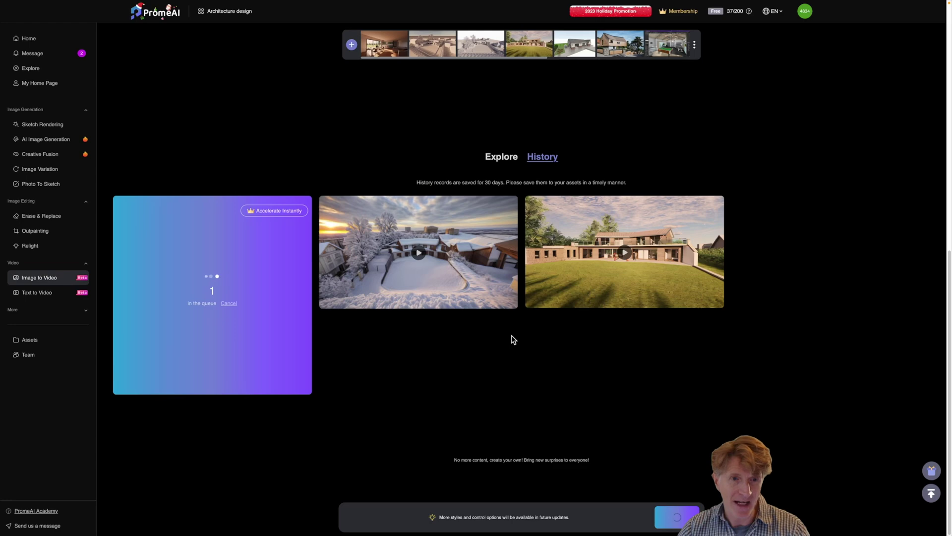
- Play the snow scene and house videos from the history, closing each player
{"action": "mouse_move", "coordinate": [399, 277]}
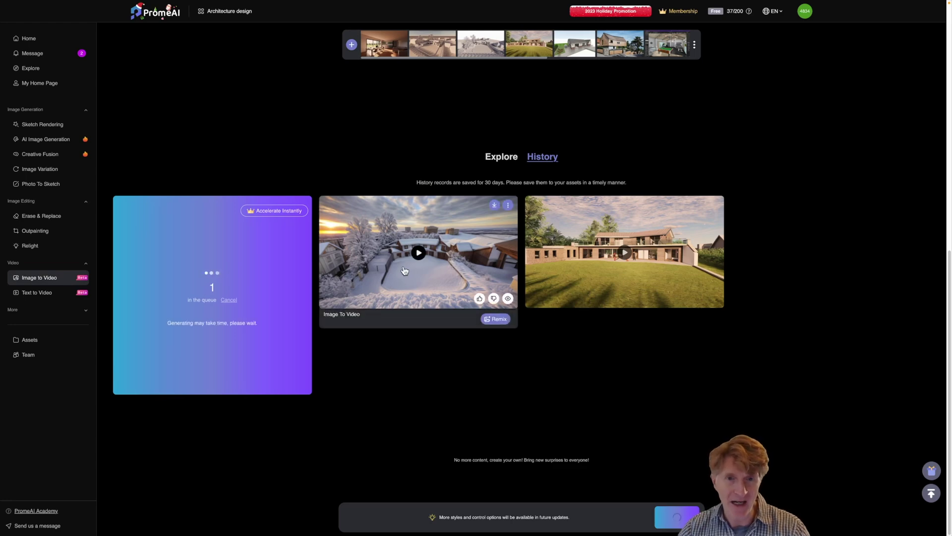
{"action": "left_click", "coordinate": [376, 263]}
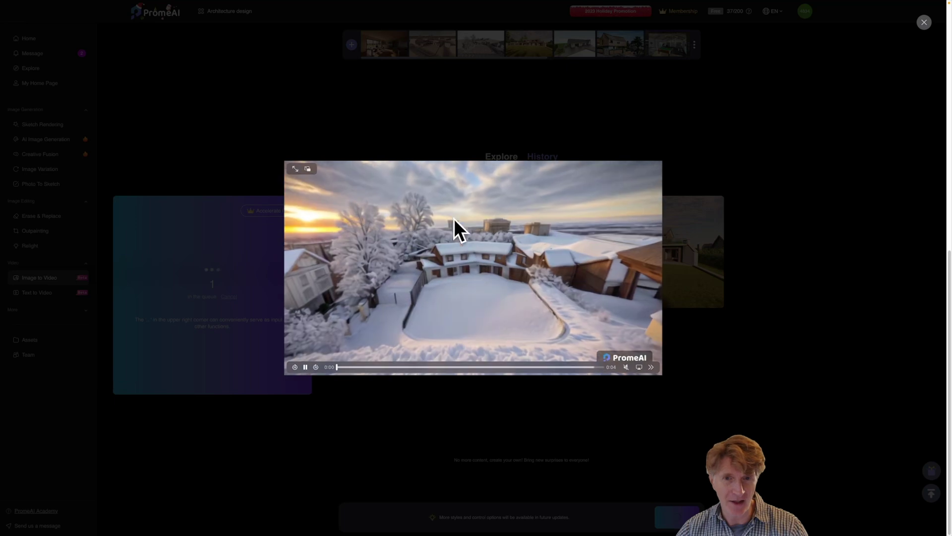
{"action": "left_click", "coordinate": [722, 346]}
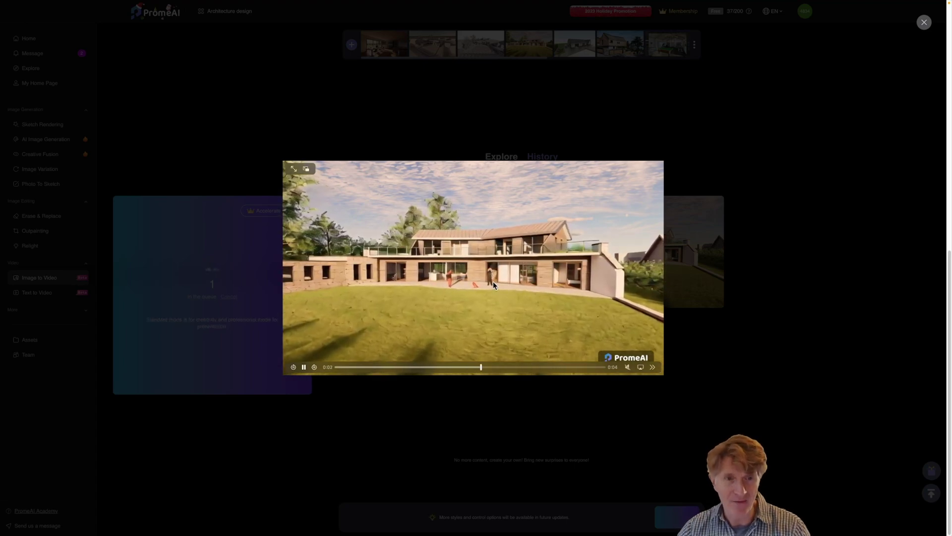
{"action": "left_click", "coordinate": [371, 432]}
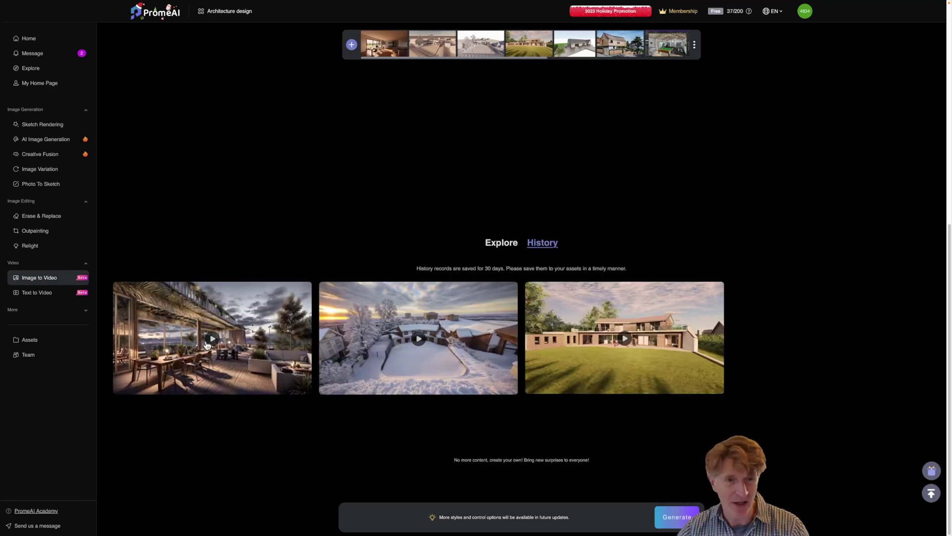
{"action": "left_click", "coordinate": [214, 340]}
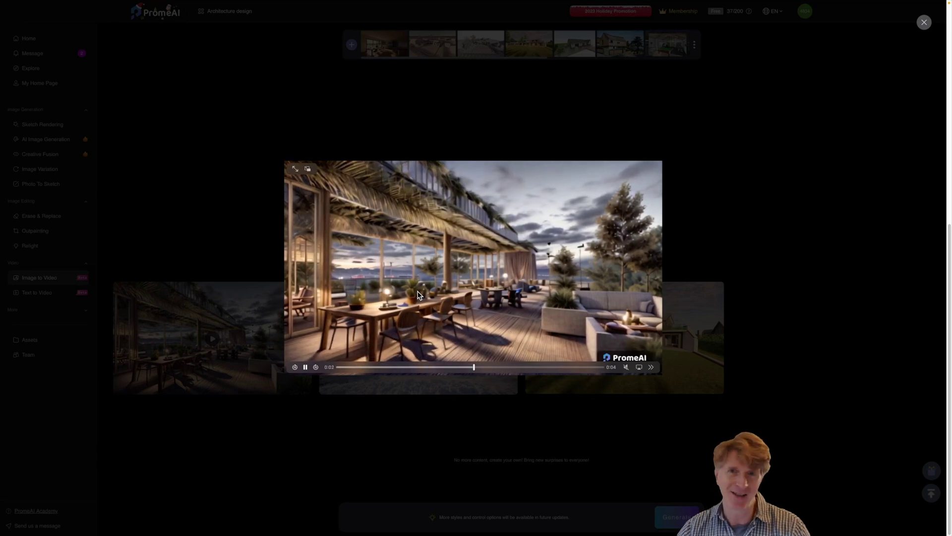
{"action": "left_click", "coordinate": [657, 123]}
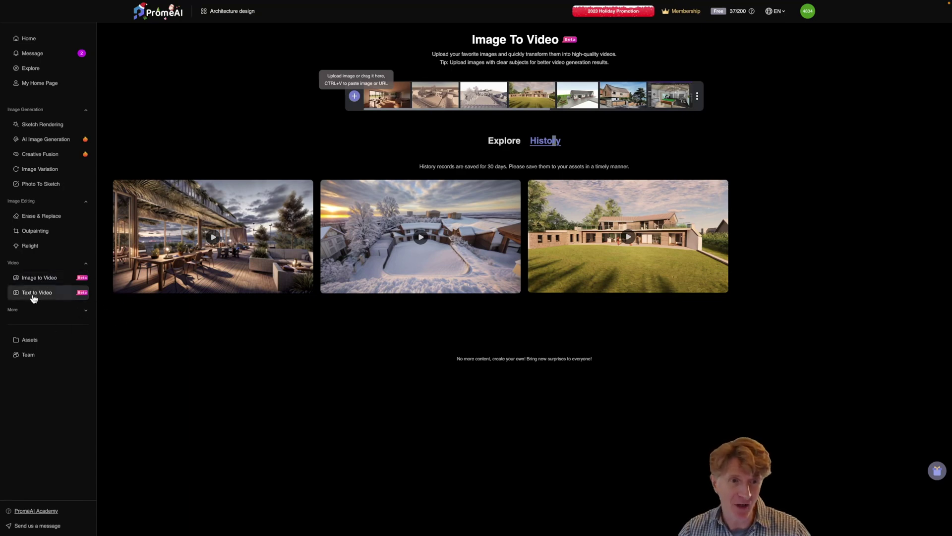
{"action": "left_click", "coordinate": [34, 297]}
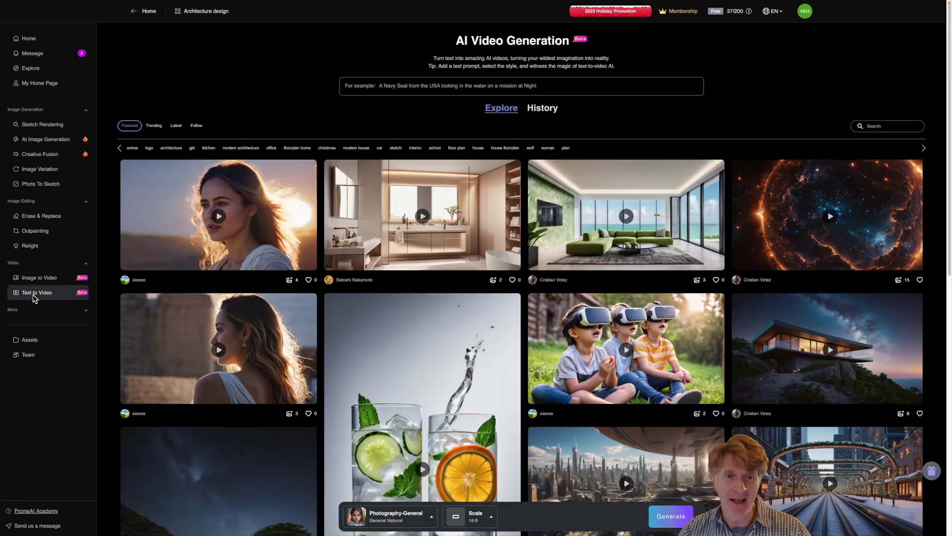
- Show the Text to Video history and play the snowy Nordic cabins clip, then close it
{"action": "mouse_move", "coordinate": [583, 350]}
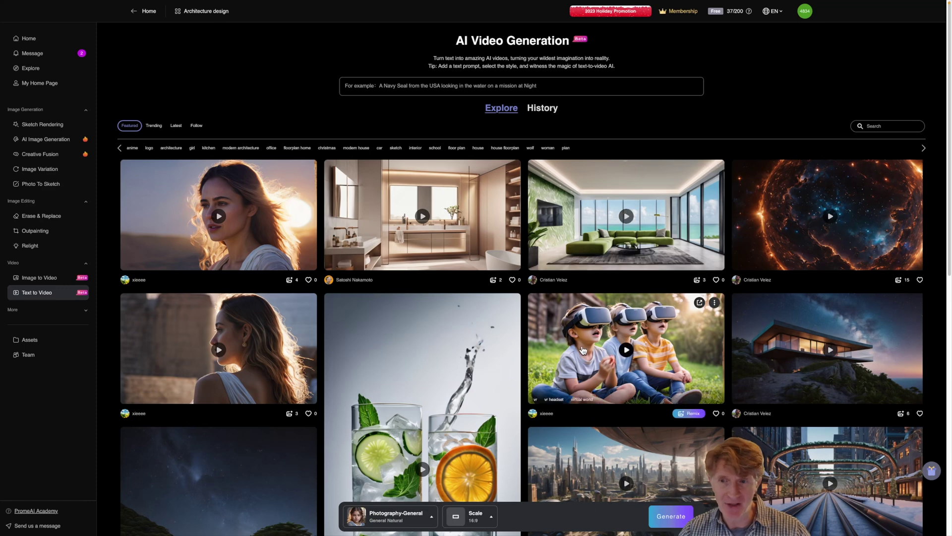
{"action": "left_click", "coordinate": [542, 108]}
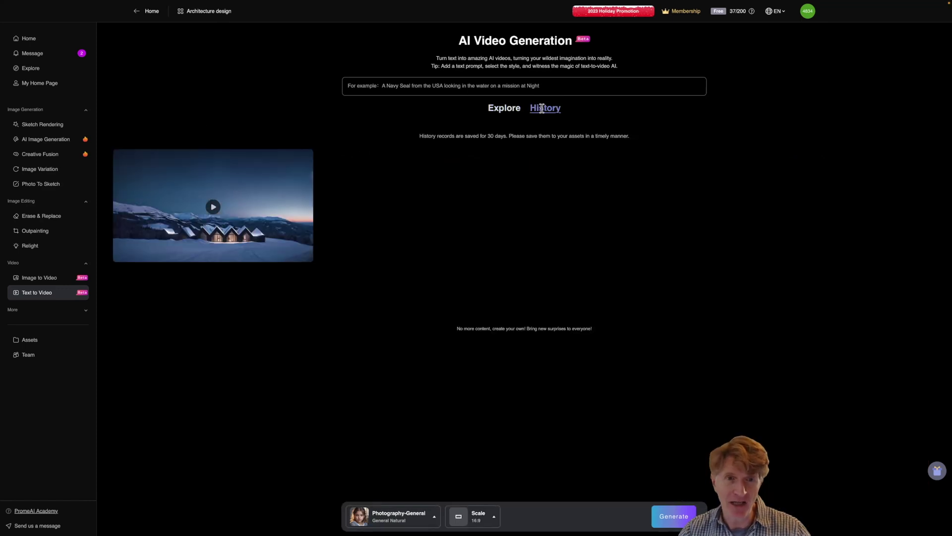
{"action": "mouse_move", "coordinate": [223, 221]}
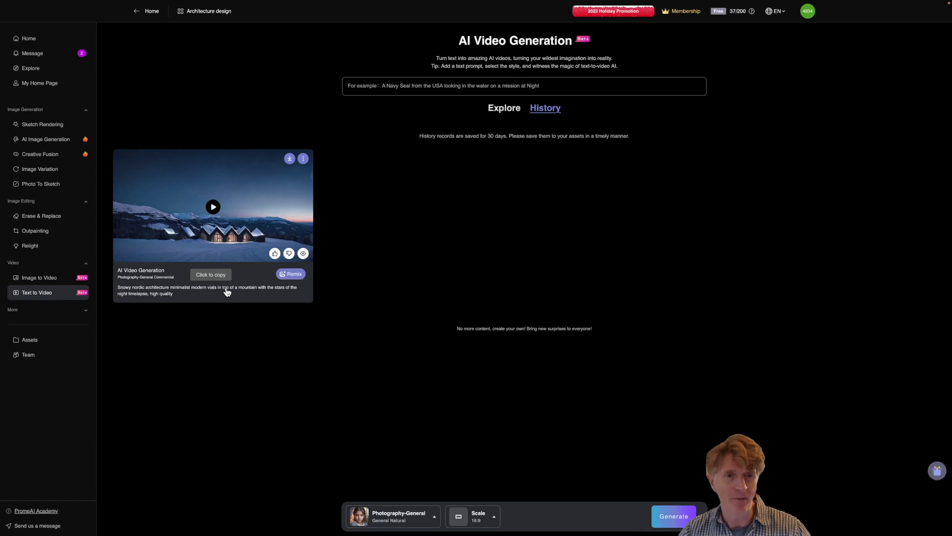
{"action": "left_click", "coordinate": [214, 210]}
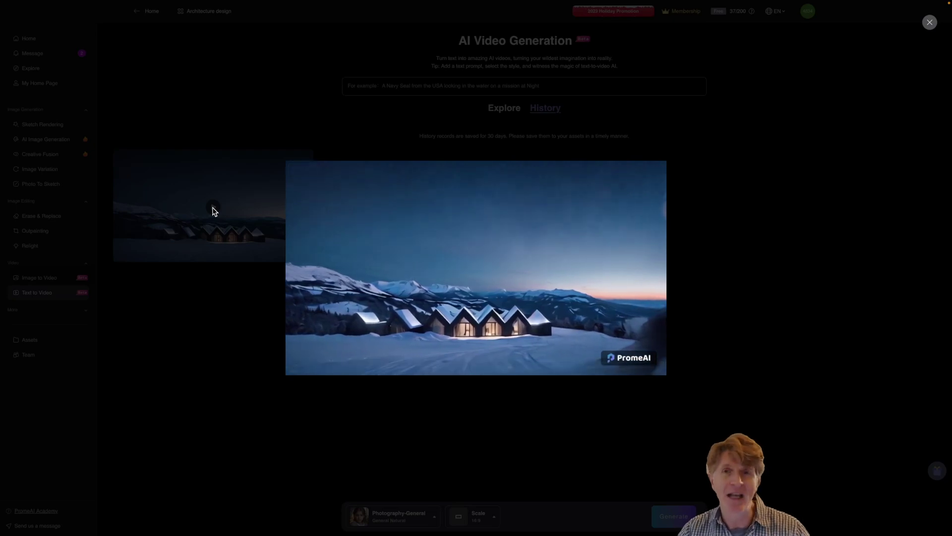
{"action": "left_click", "coordinate": [270, 345]}
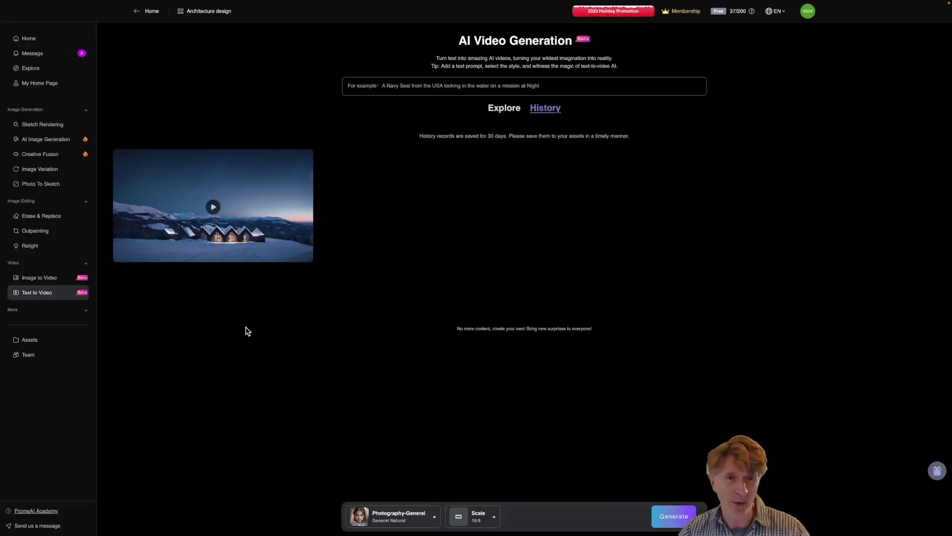